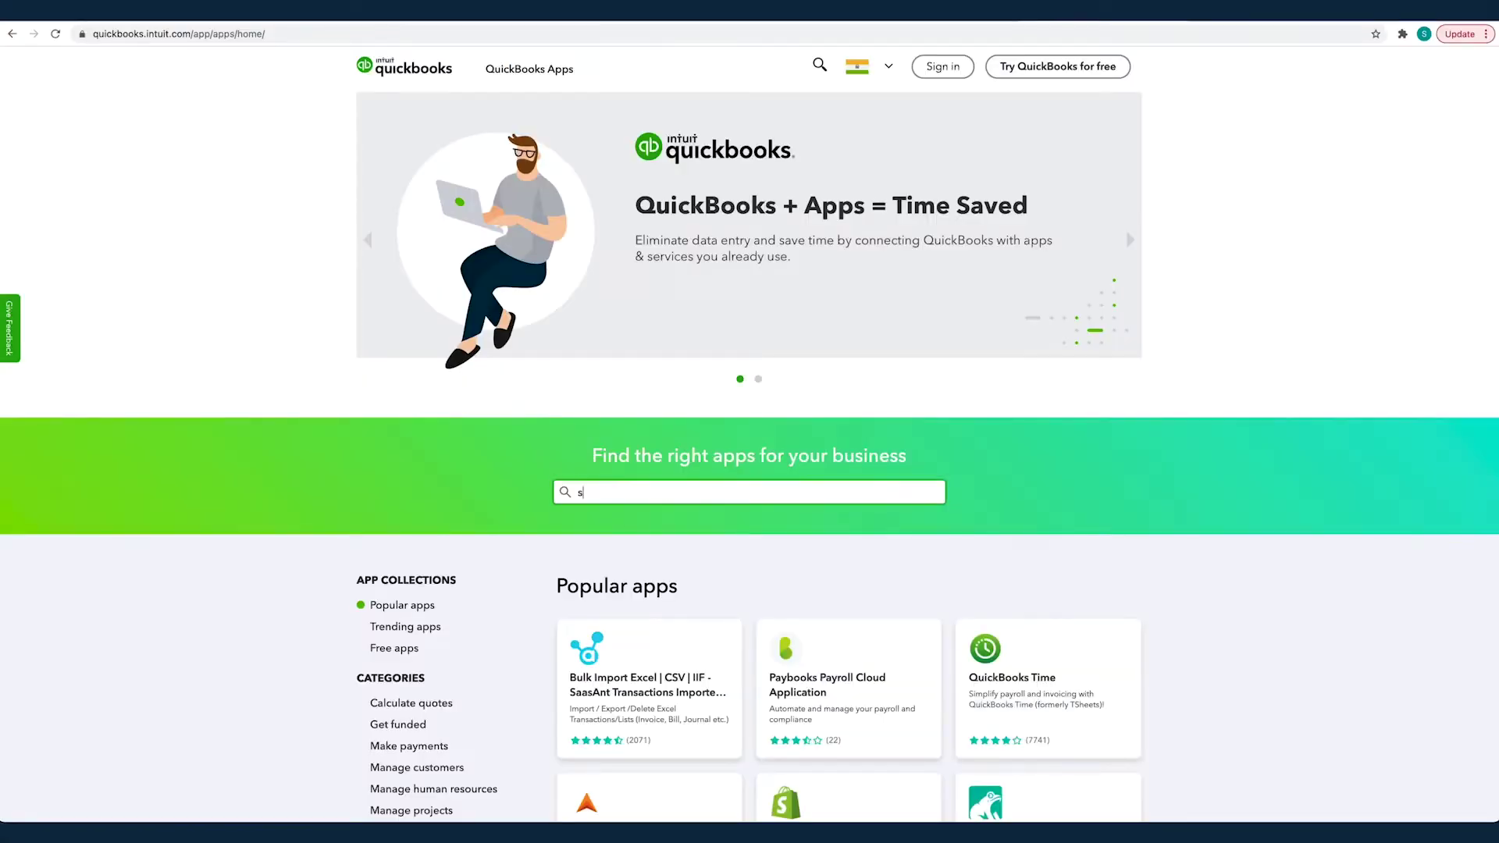
Search the App Store for 'saasant transaction' and open the SaasAnt Transactions importer listing.
text(aasant transaction)
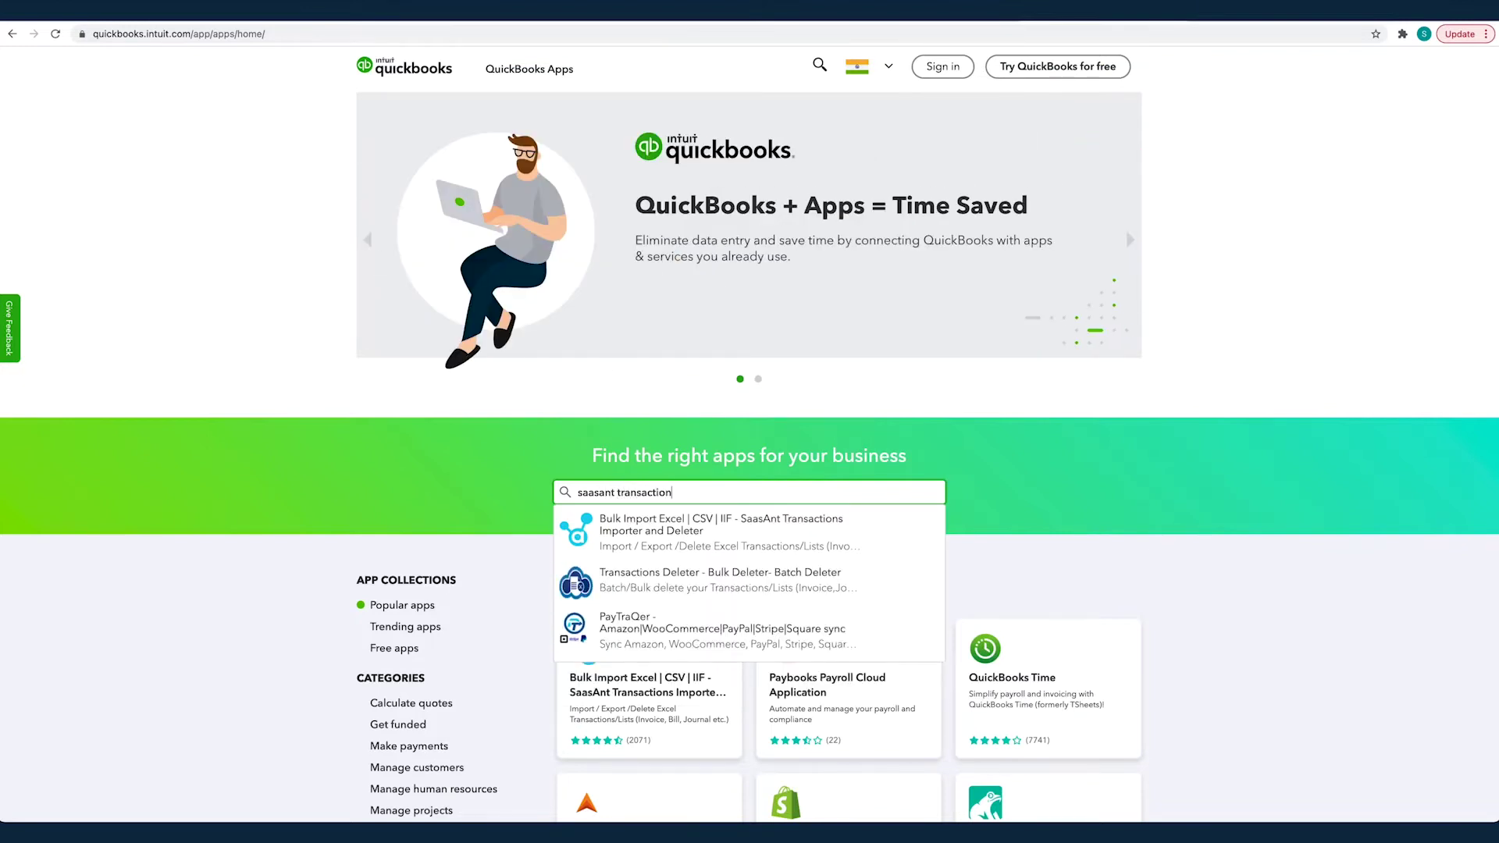
click(676, 528)
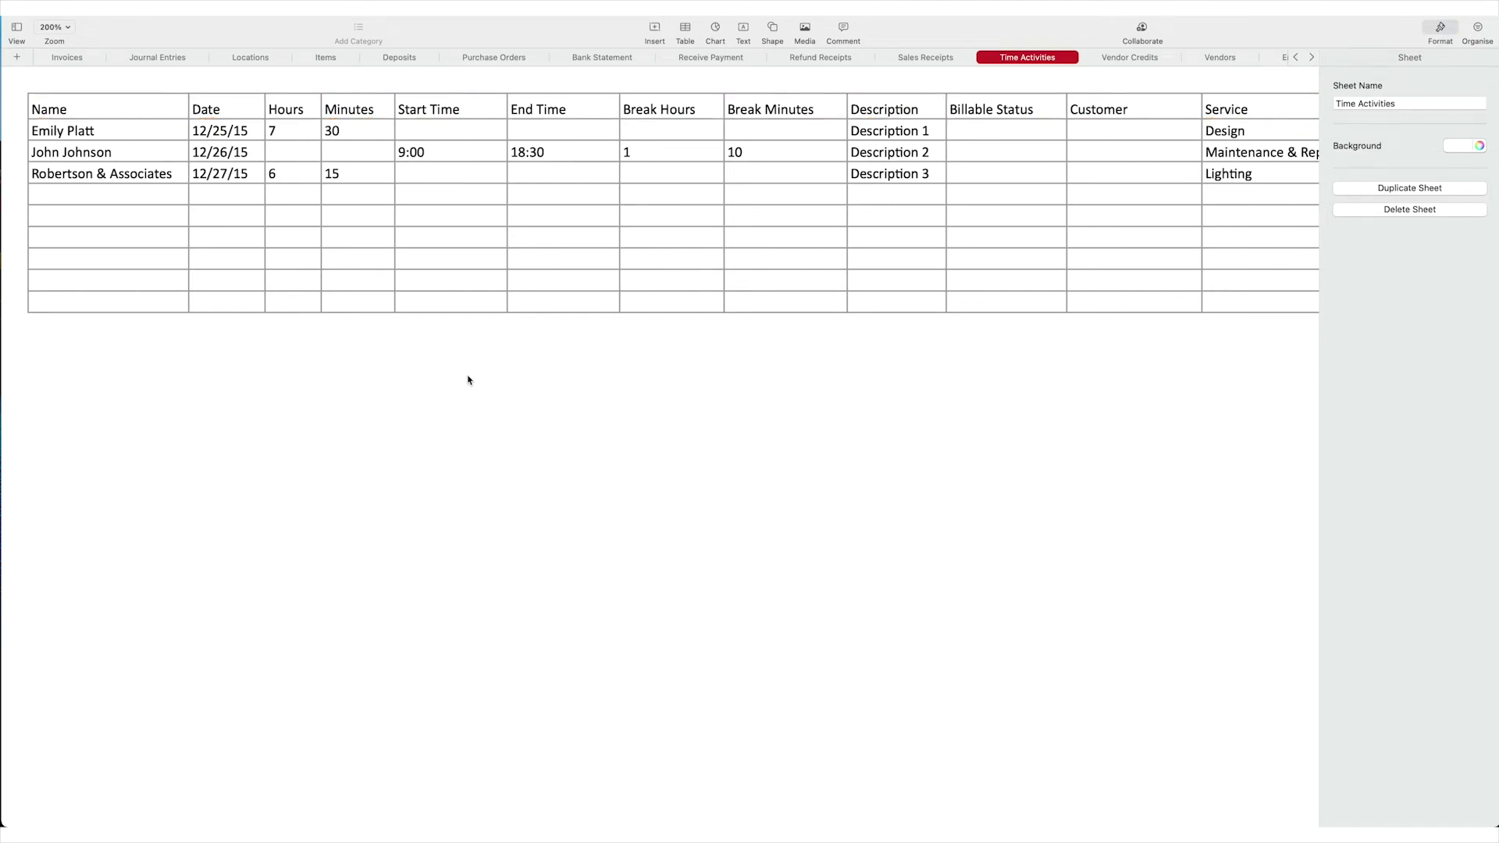
scroll(469, 380, right, 2)
scroll(469, 380, right, 2)
scroll(468, 380, right, 3)
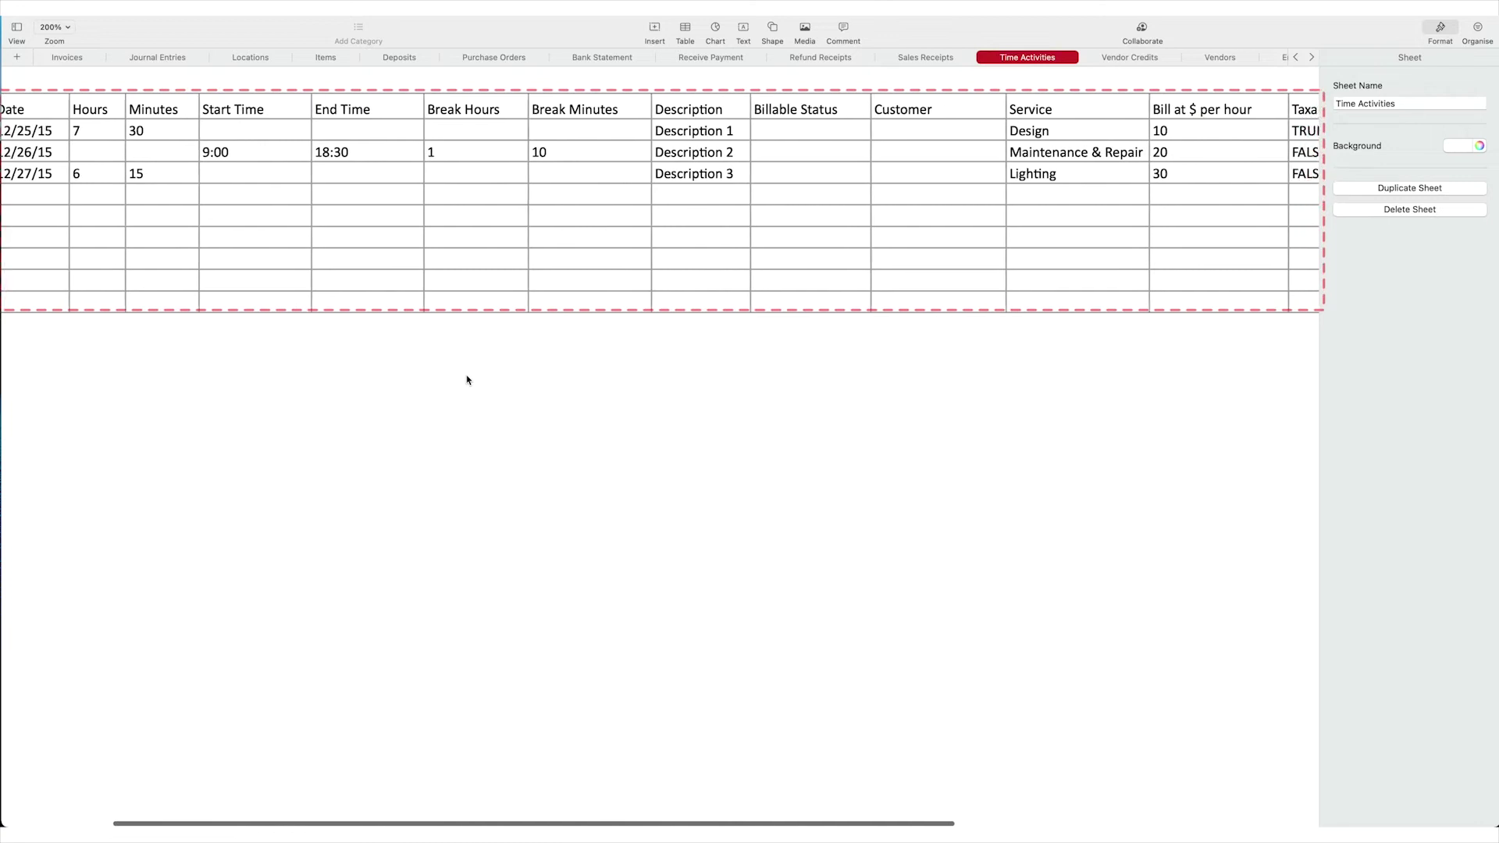
scroll(469, 380, right, 4)
scroll(468, 381, right, 3)
scroll(468, 380, right, 3)
scroll(468, 380, left, 1)
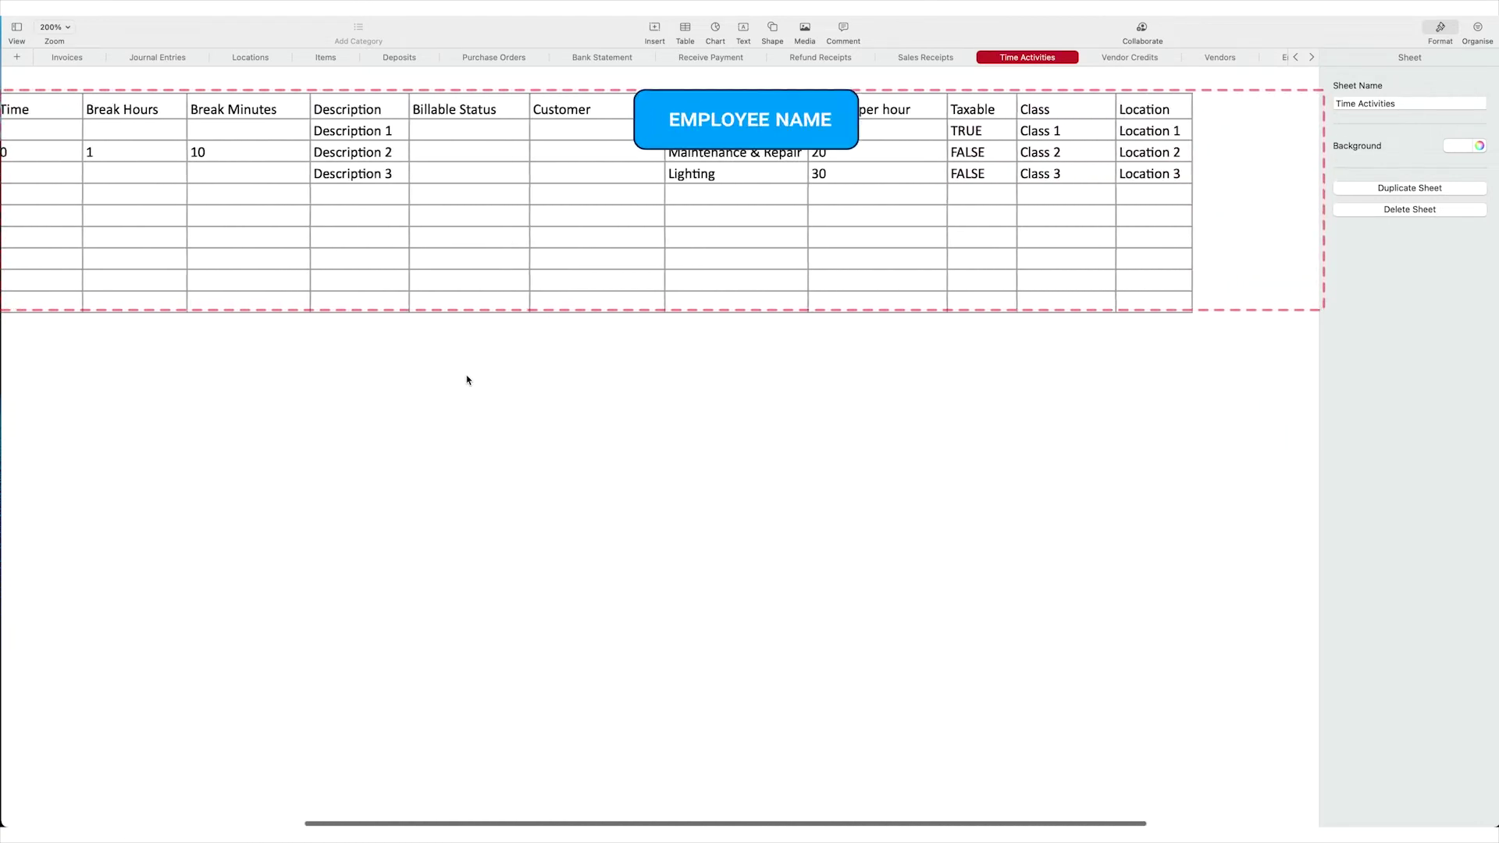
scroll(468, 380, left, 4)
scroll(468, 380, left, 2)
scroll(468, 380, left, 4)
scroll(468, 380, left, 1)
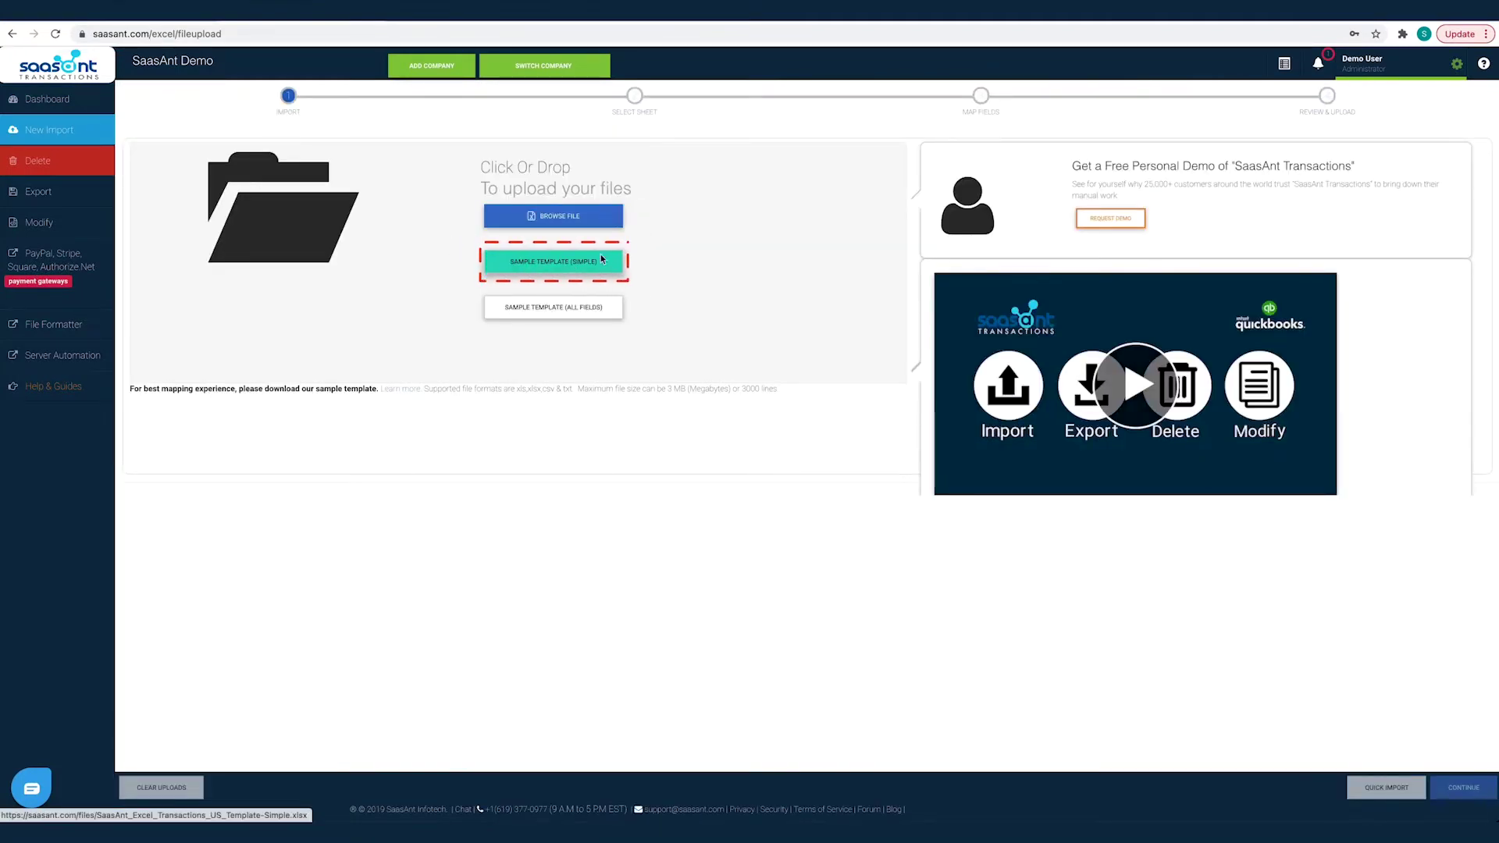
click(1463, 65)
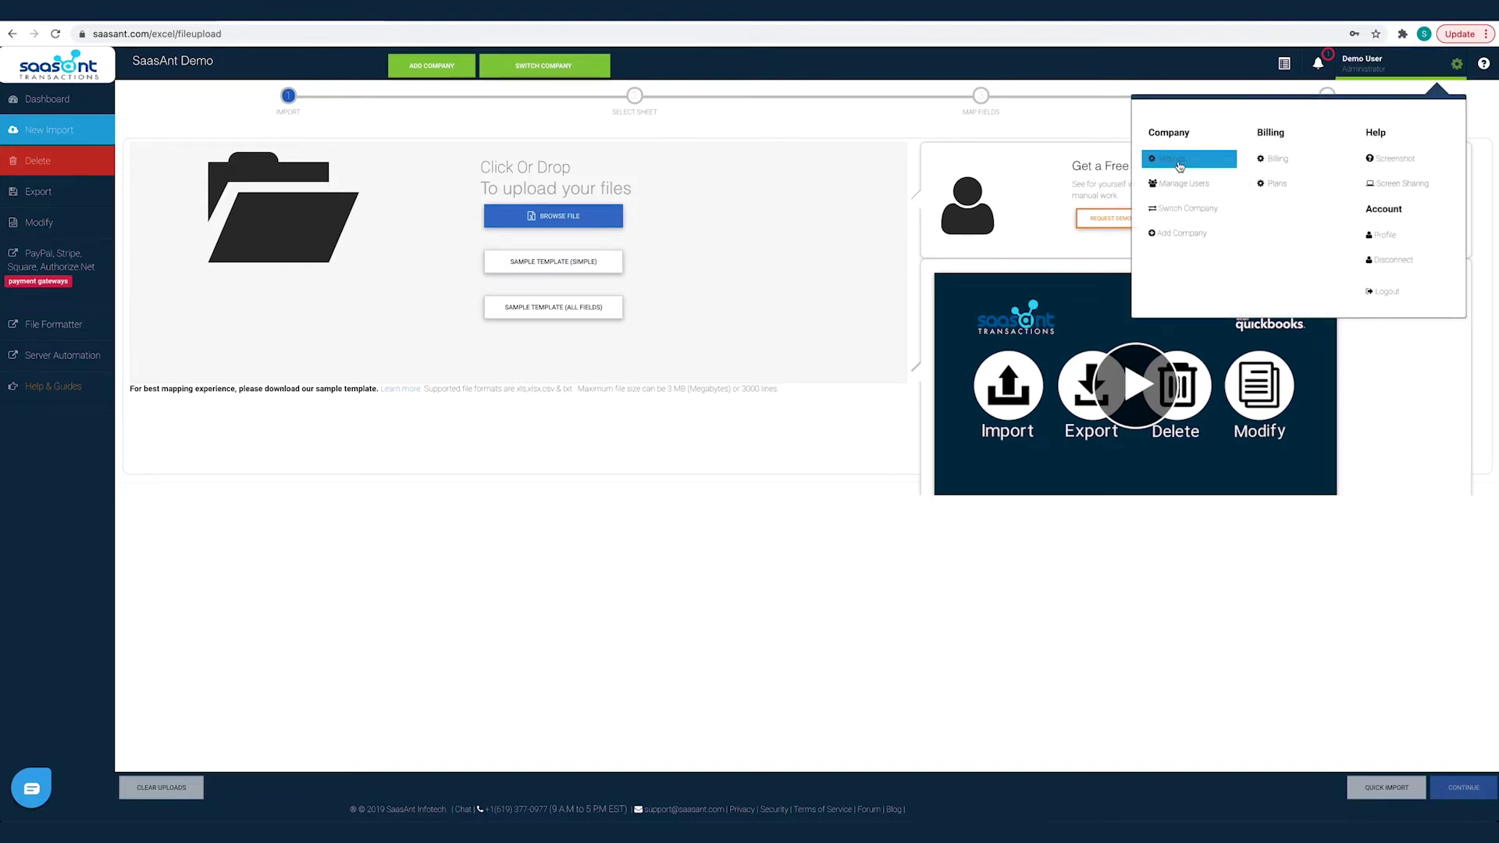
click(1180, 167)
click(148, 121)
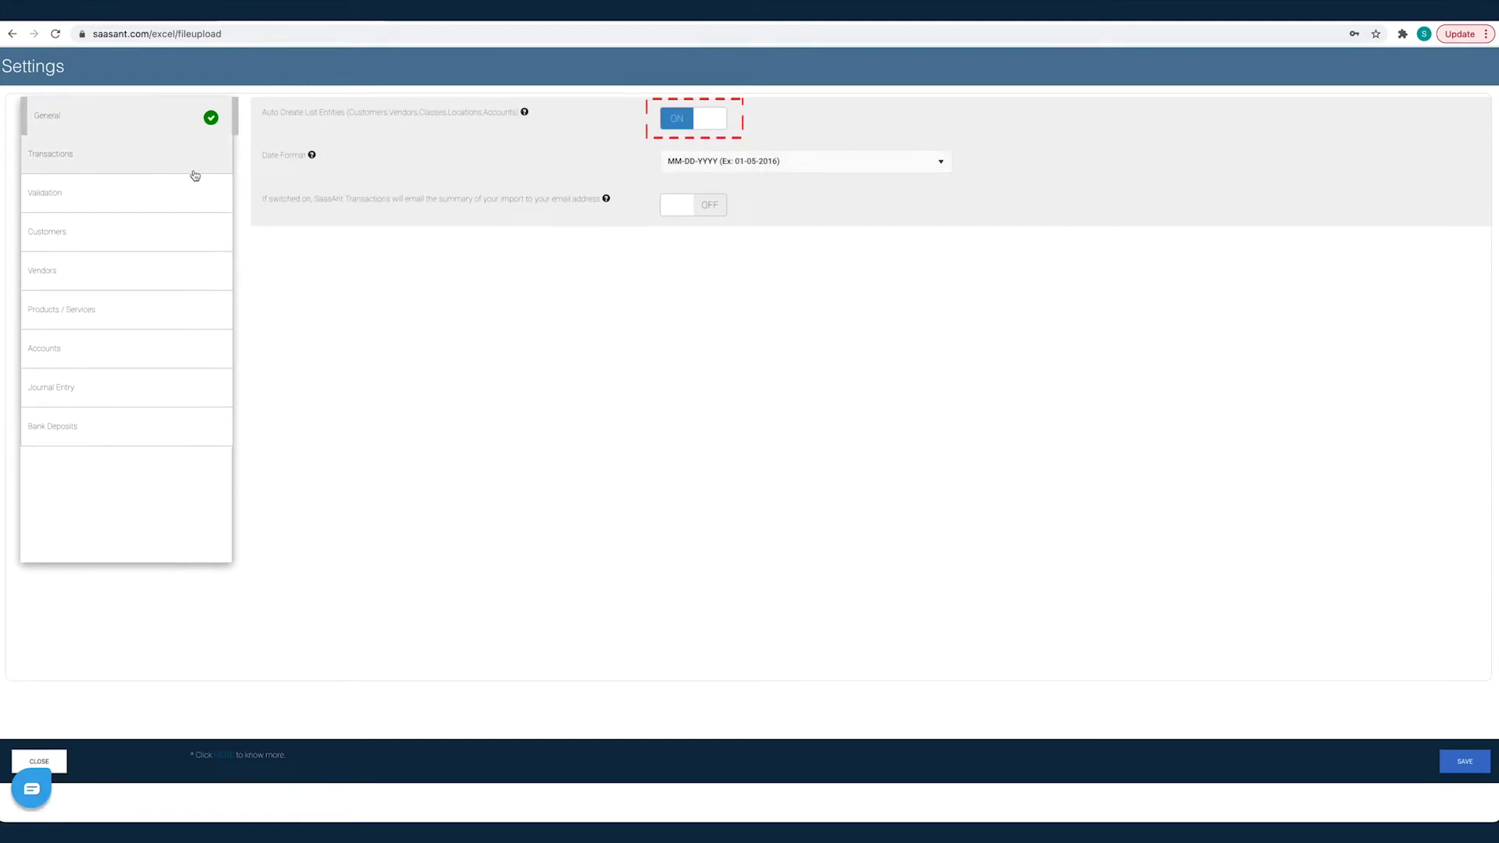
click(174, 231)
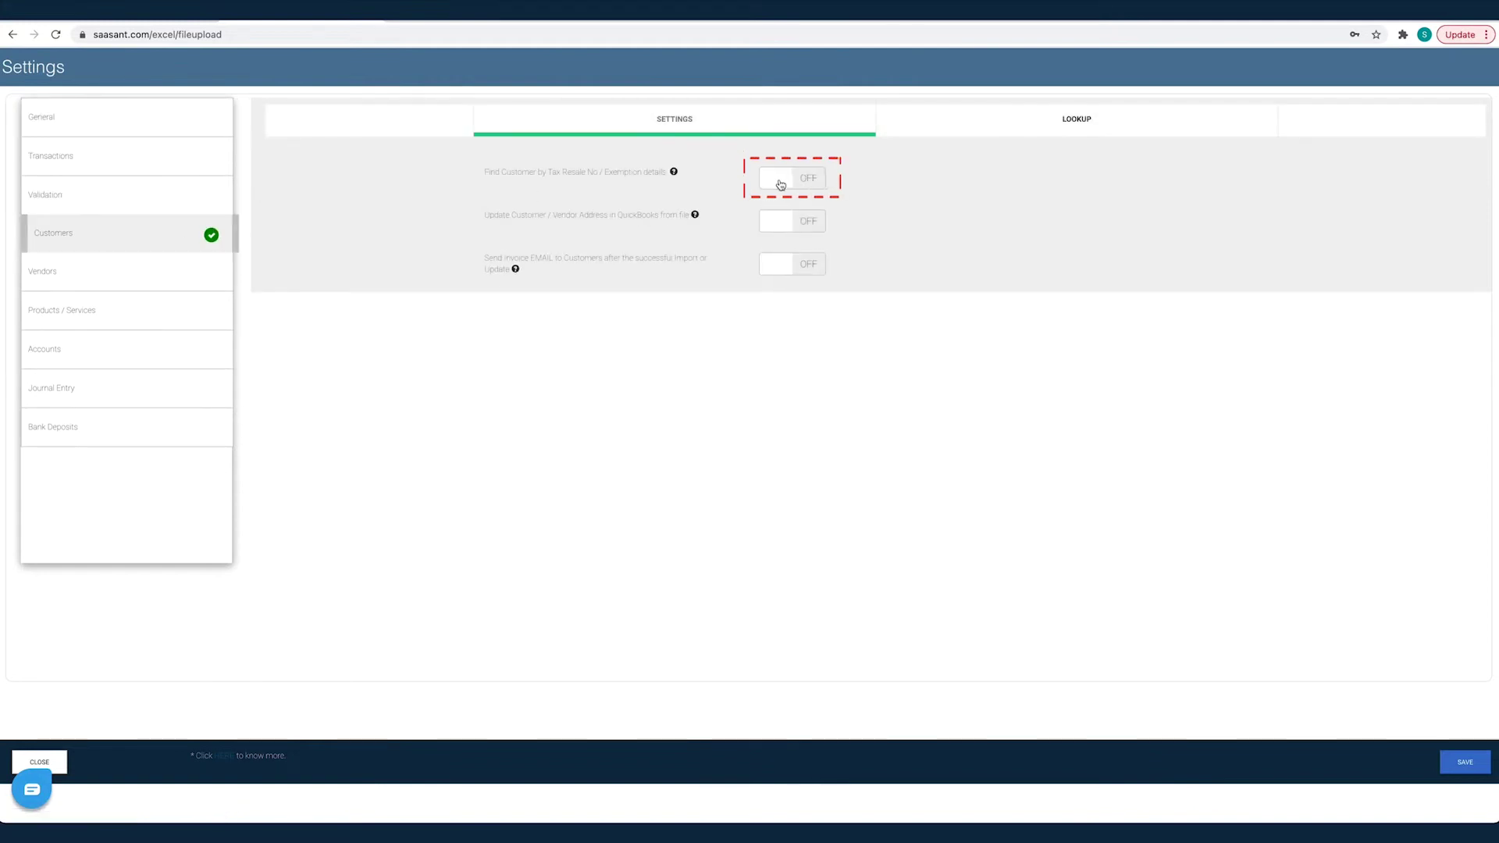
click(810, 184)
click(779, 182)
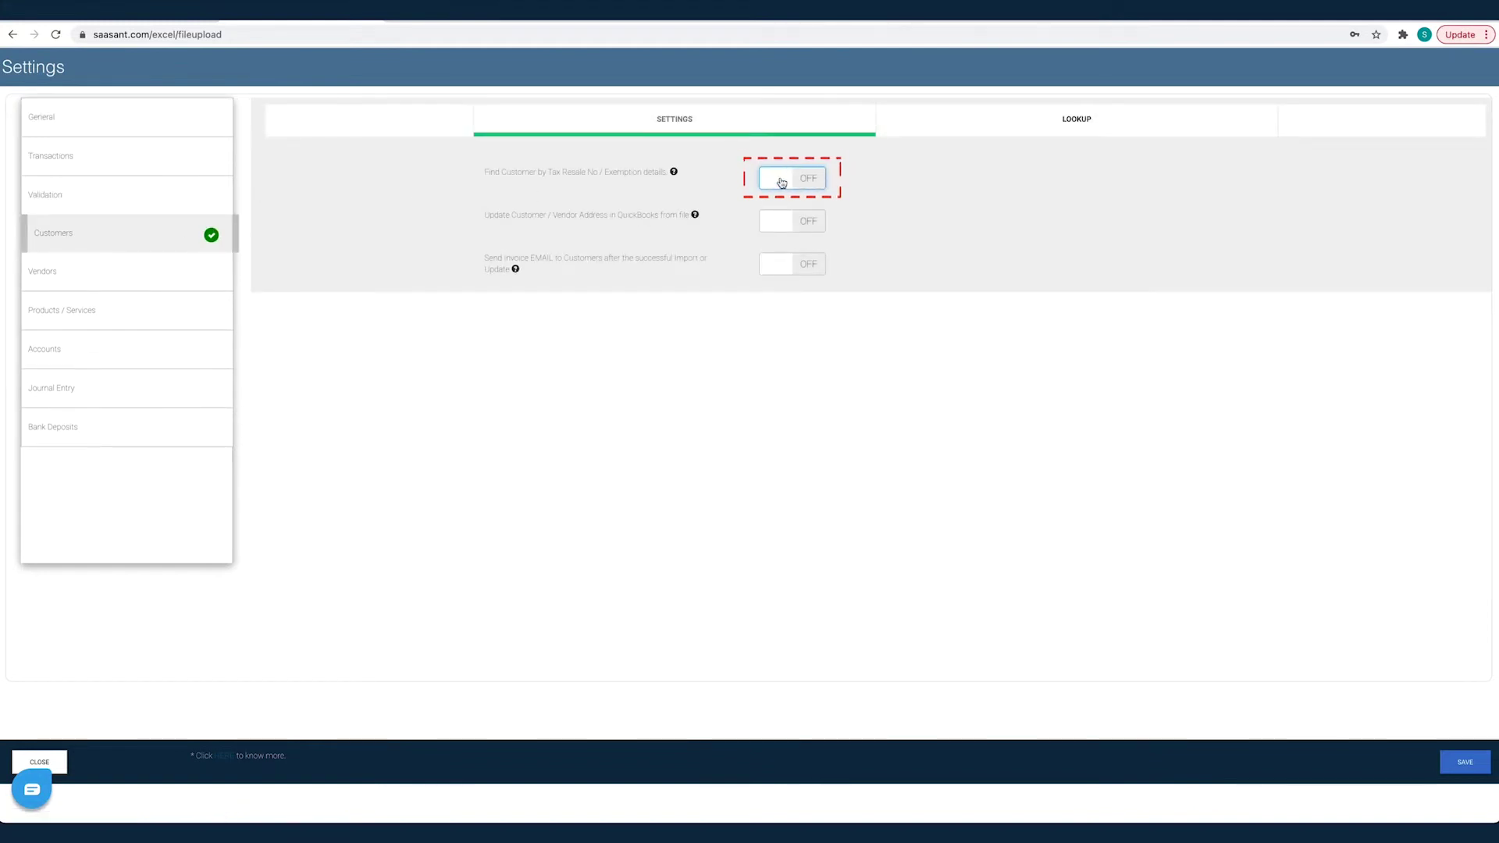
click(73, 315)
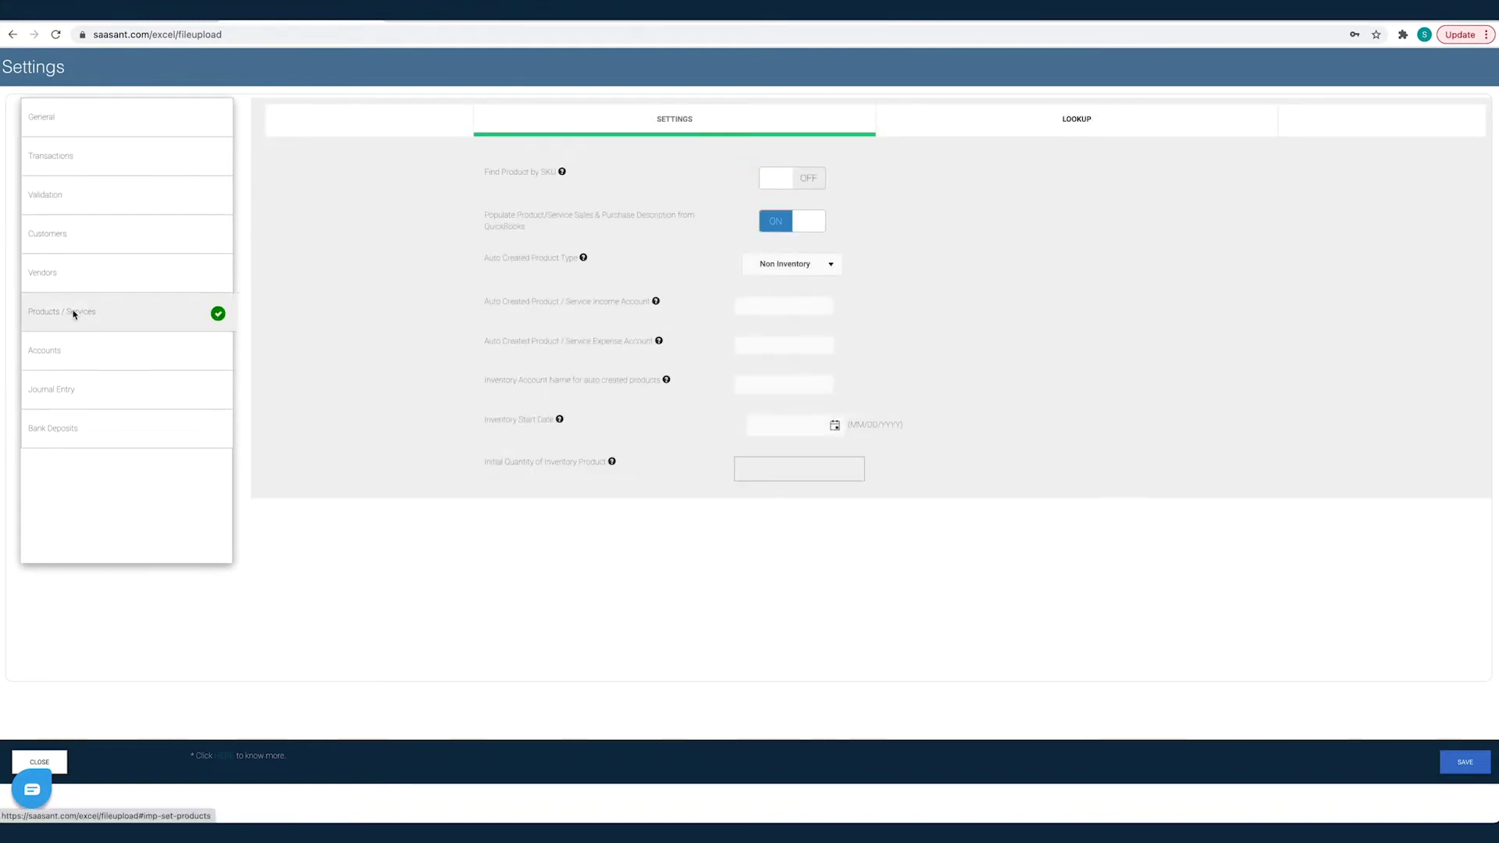
click(779, 179)
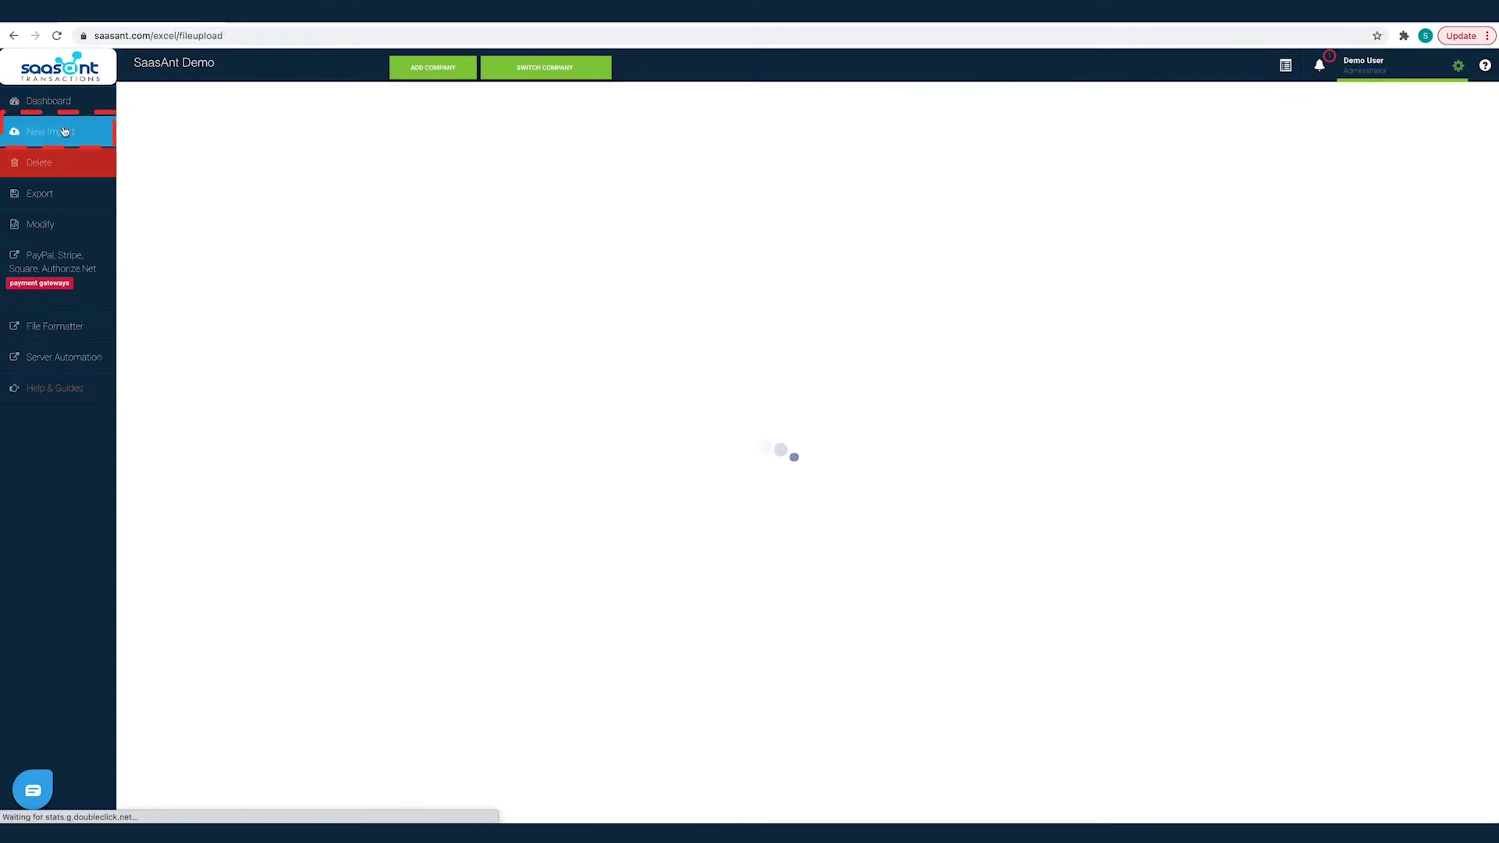
Upload the Excel transactions template file to SaaSant.
click(588, 218)
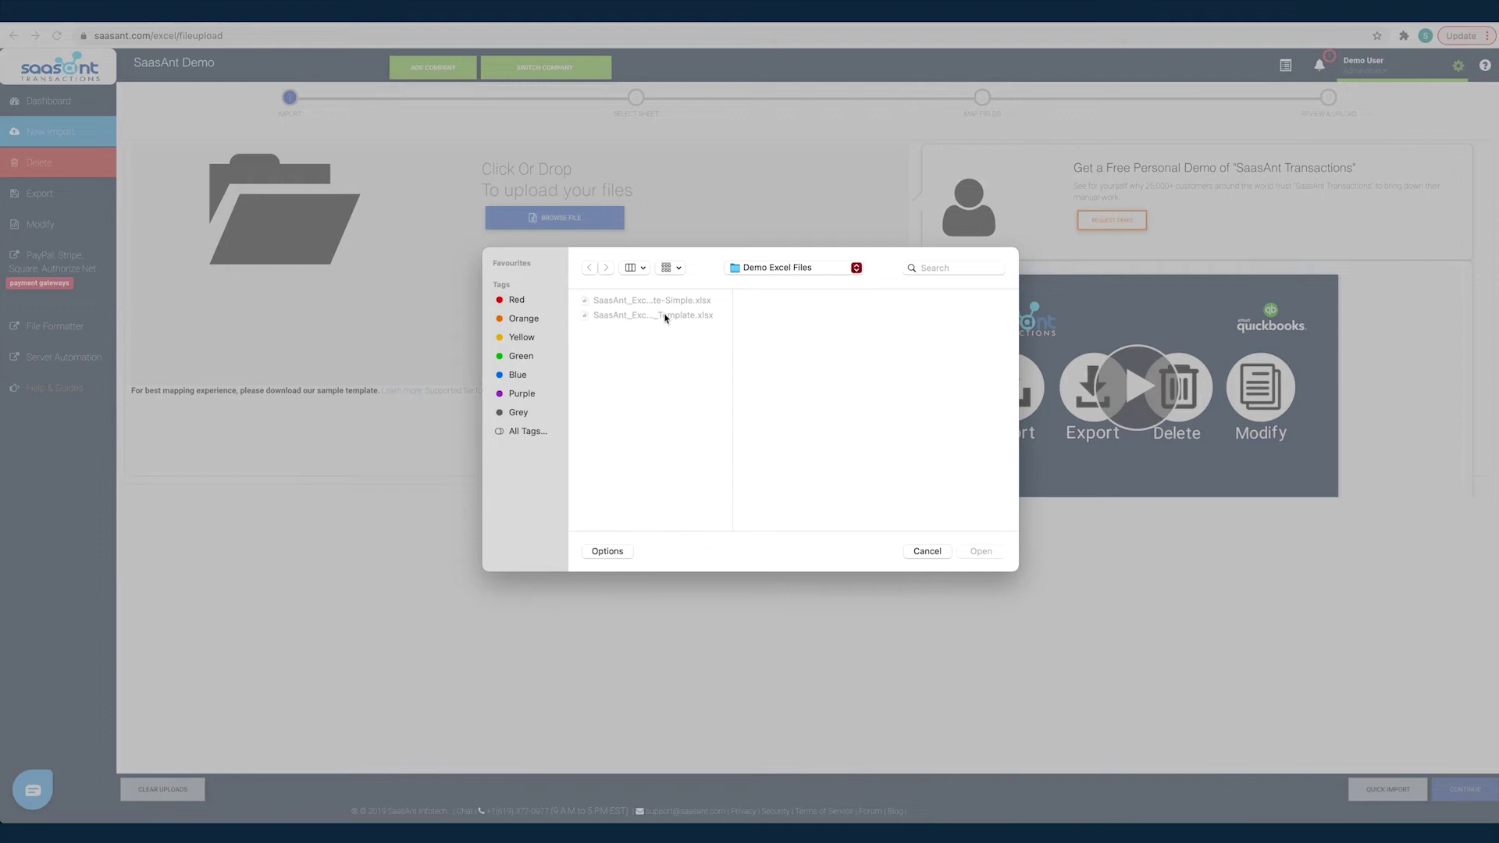
double_click(665, 315)
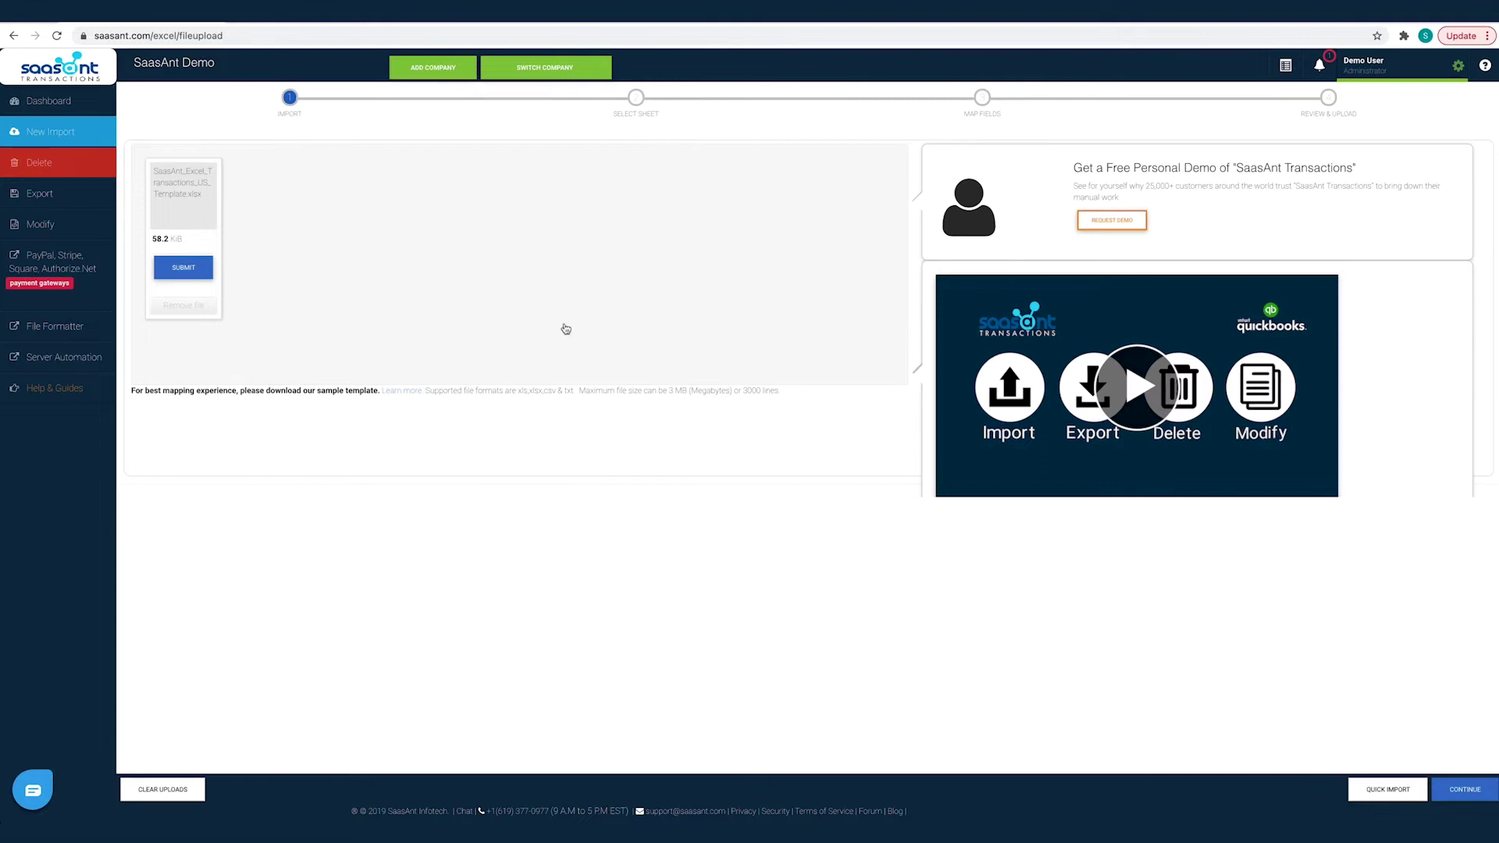
click(1470, 804)
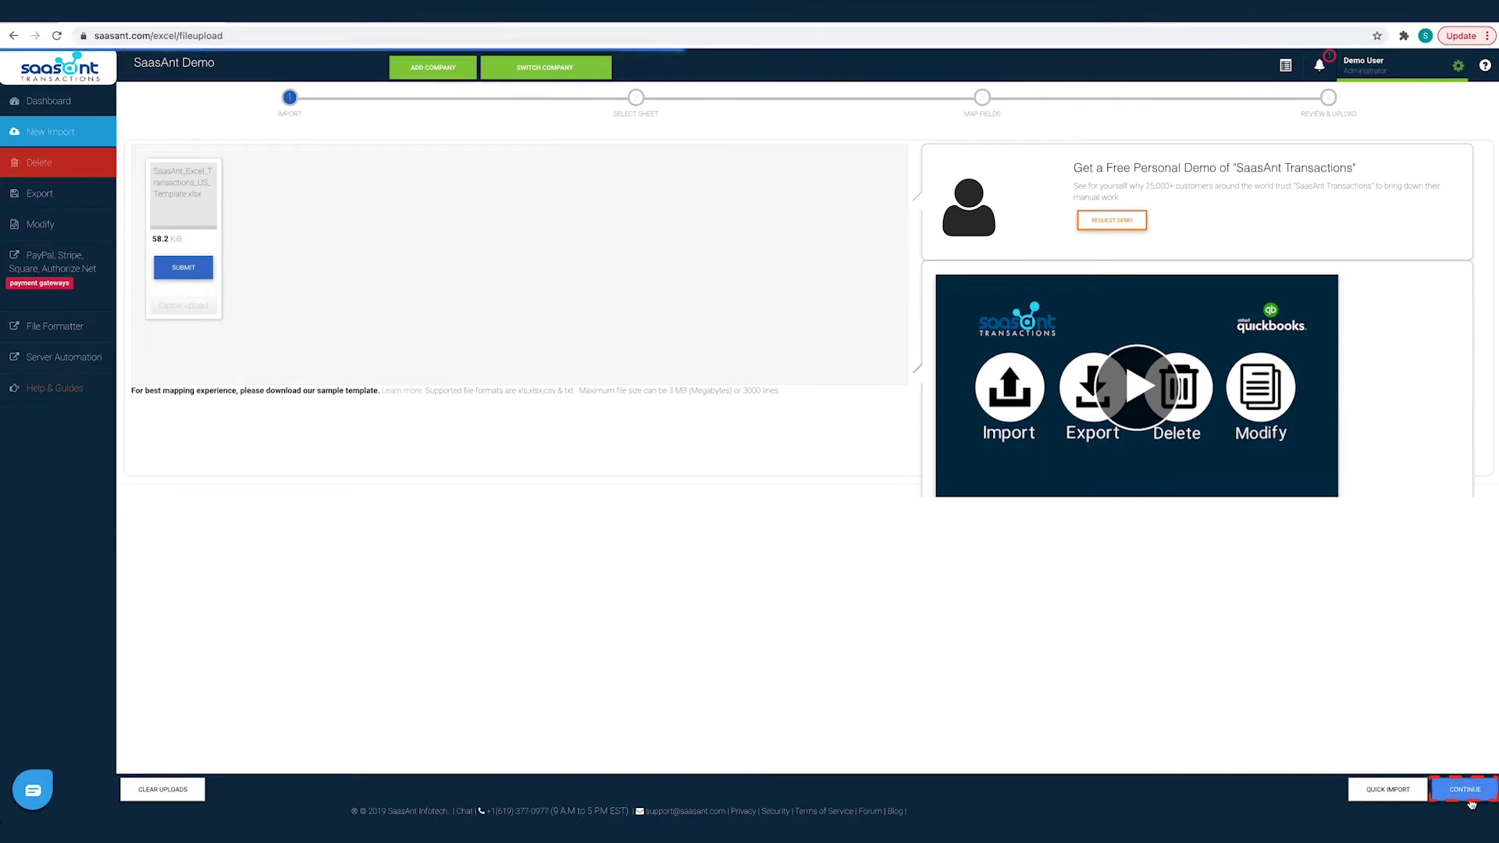
Select the Time Activities sheet and set the QuickBooks entity to Time Activities.
scroll(777, 420, down, 2)
scroll(777, 420, down, 2)
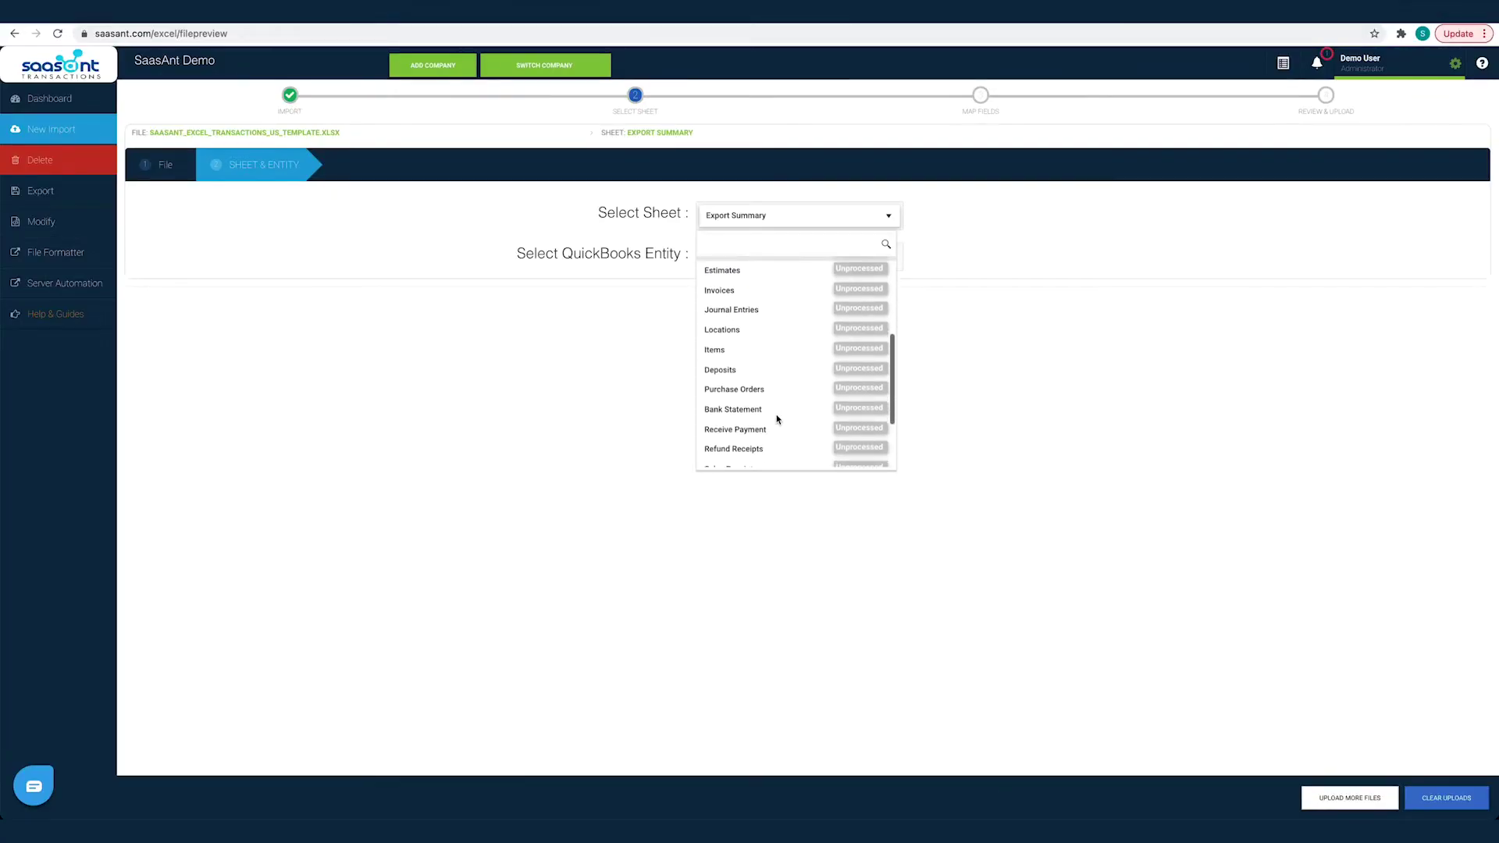
scroll(776, 420, down, 1)
scroll(776, 419, down, 2)
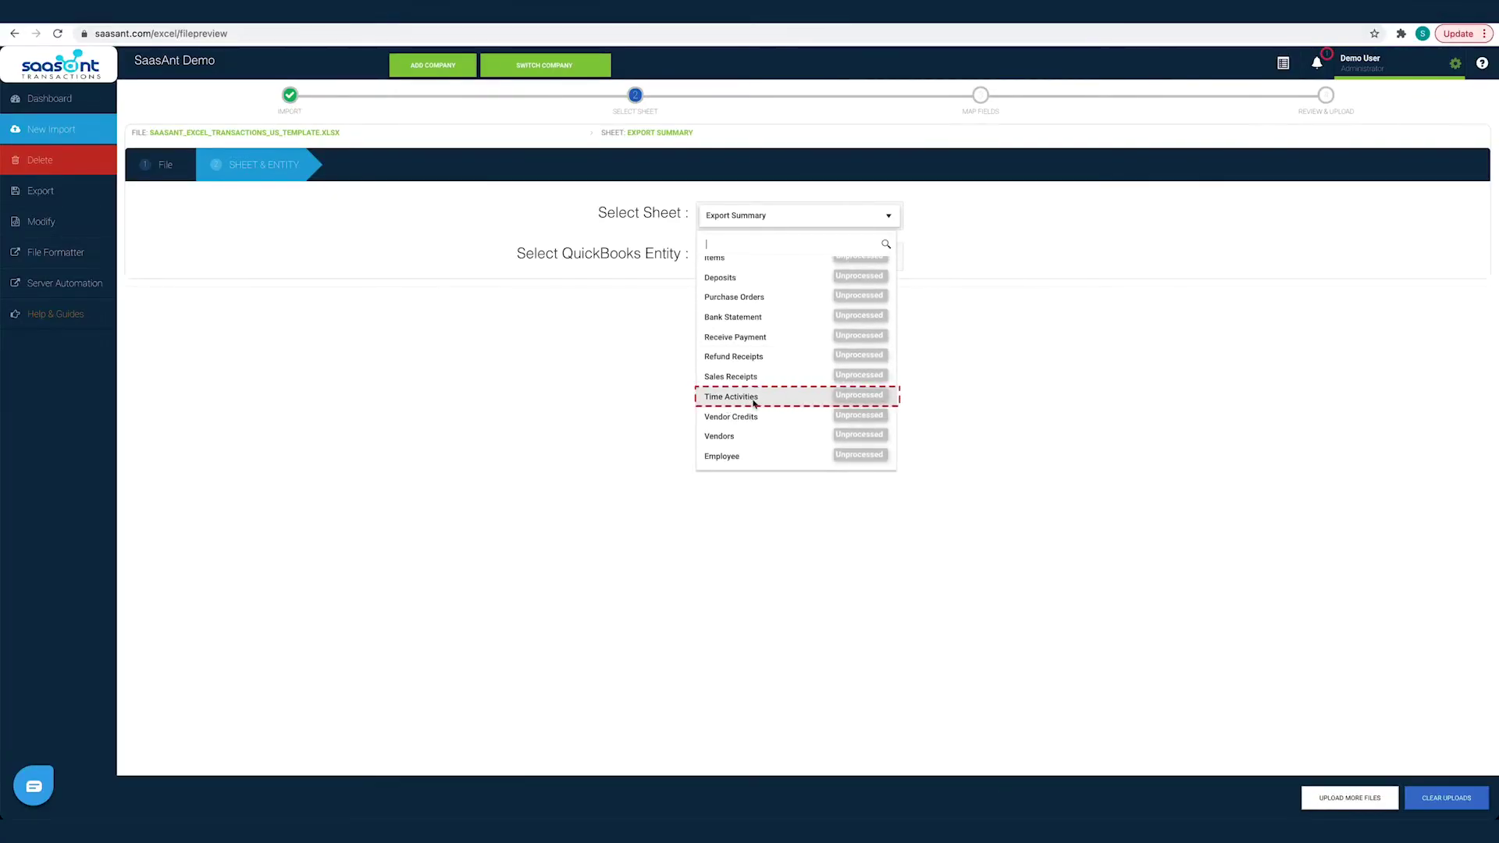
click(752, 399)
click(754, 261)
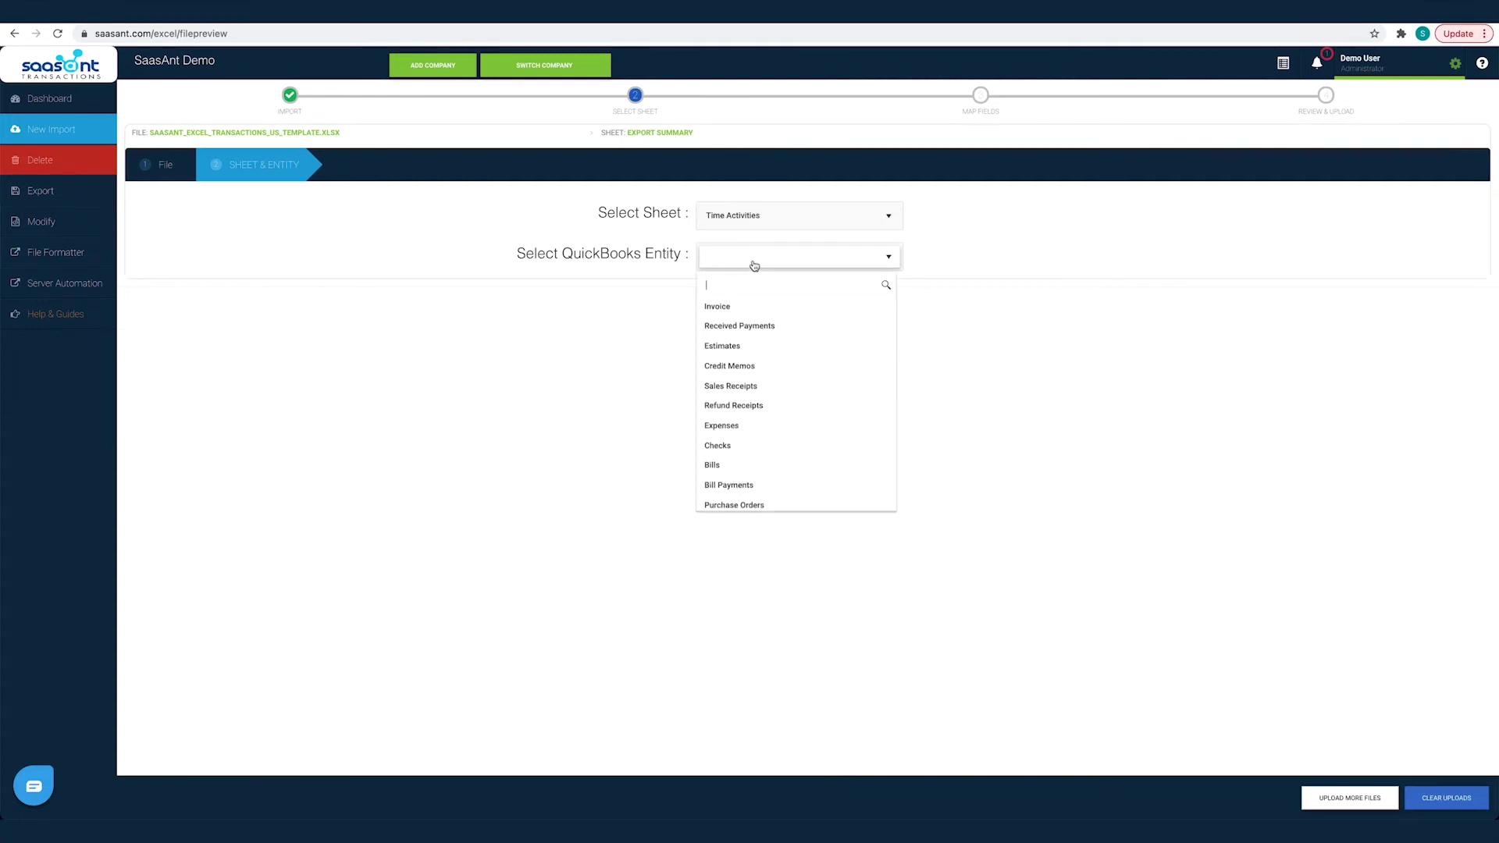
scroll(761, 404, down, 3)
scroll(762, 408, down, 2)
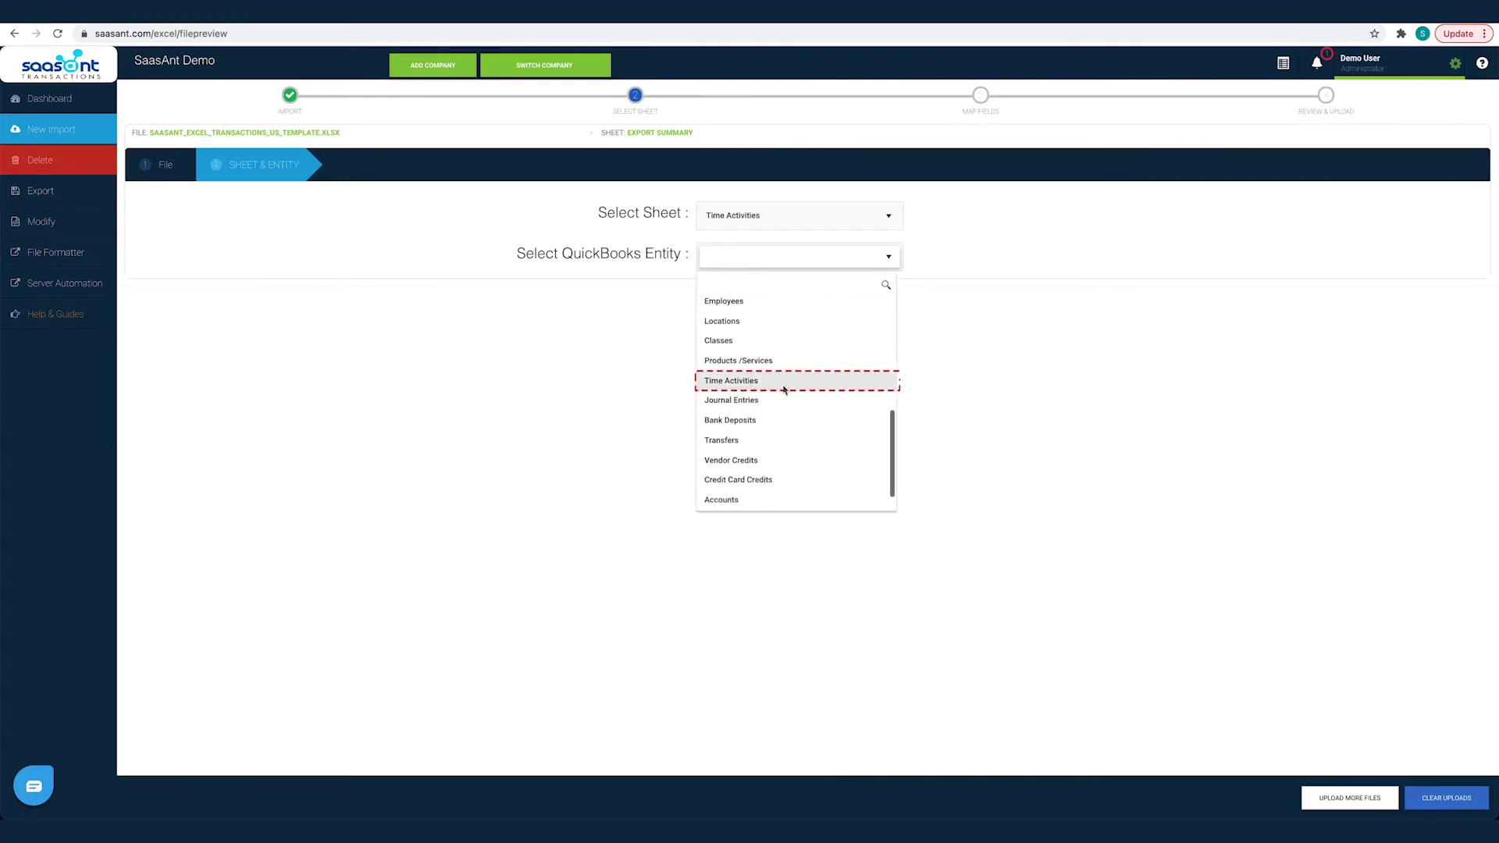
click(753, 384)
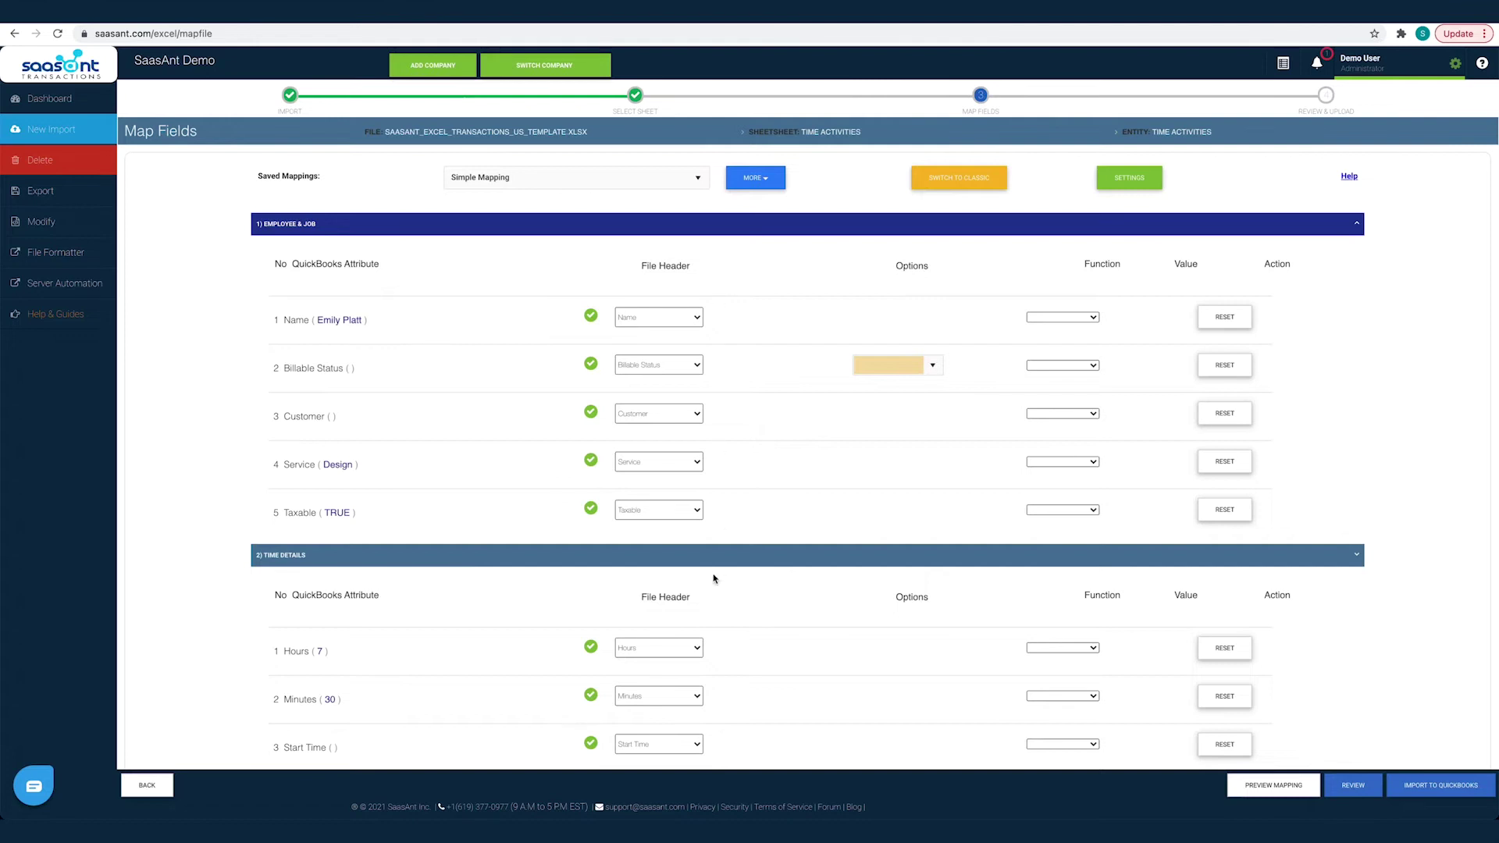
click(614, 557)
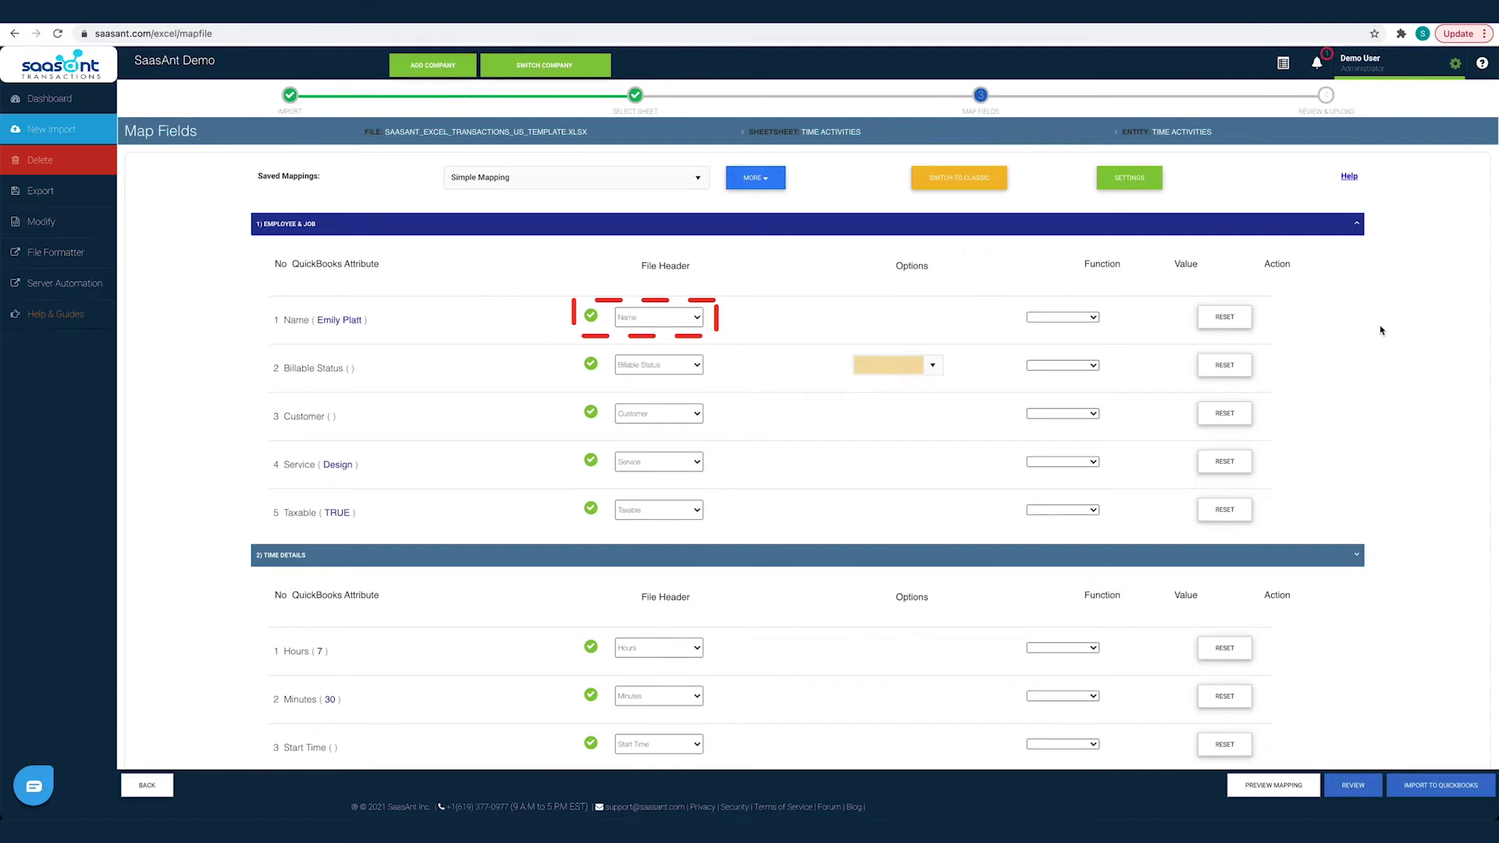
scroll(1410, 512, down, 1)
scroll(1410, 511, down, 2)
scroll(1411, 512, down, 1)
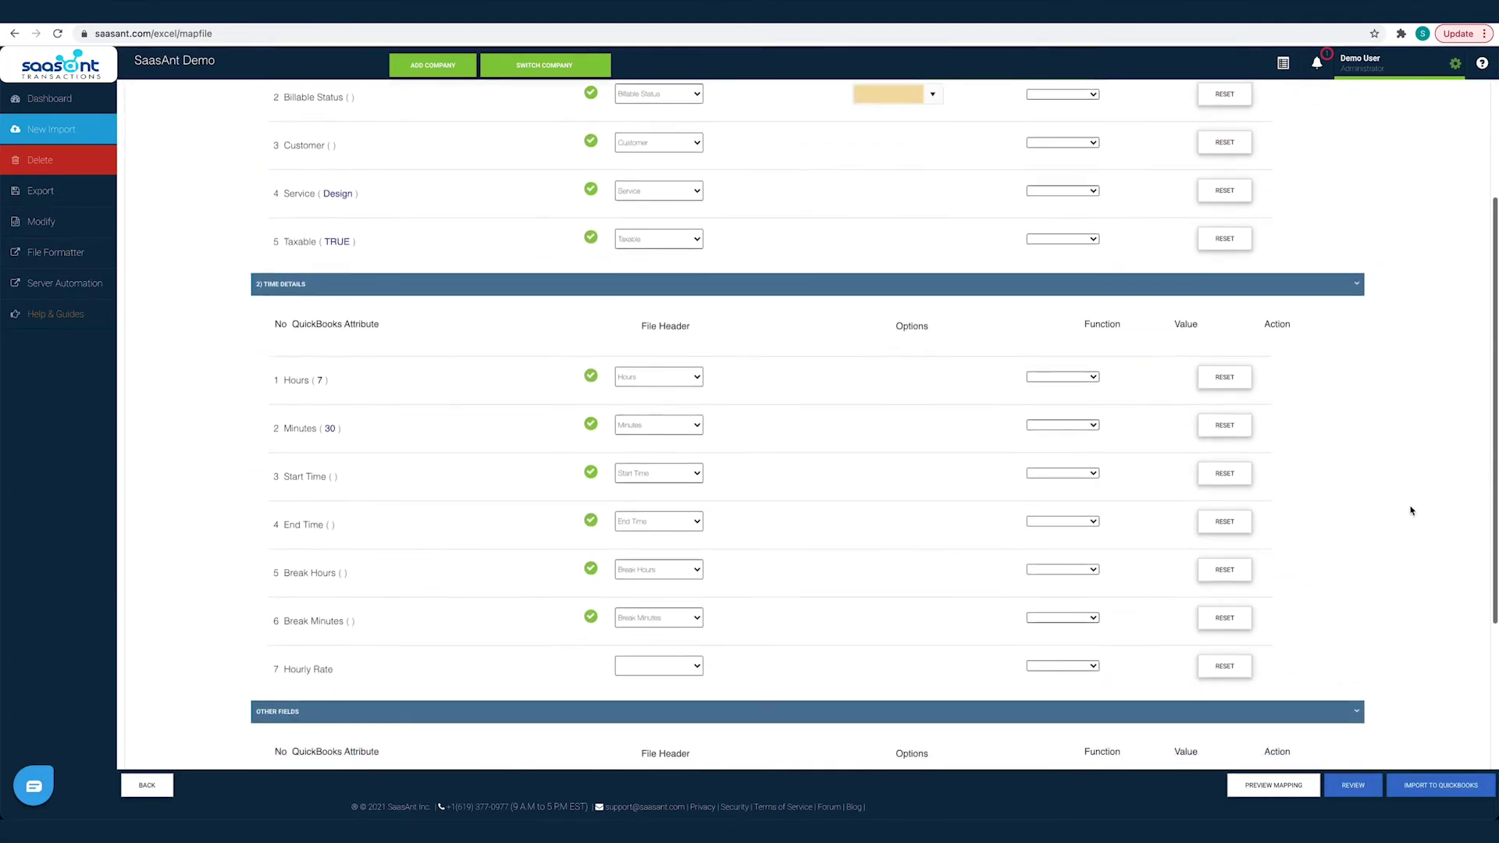
scroll(1410, 512, down, 1)
scroll(1411, 511, down, 2)
scroll(1411, 511, down, 1)
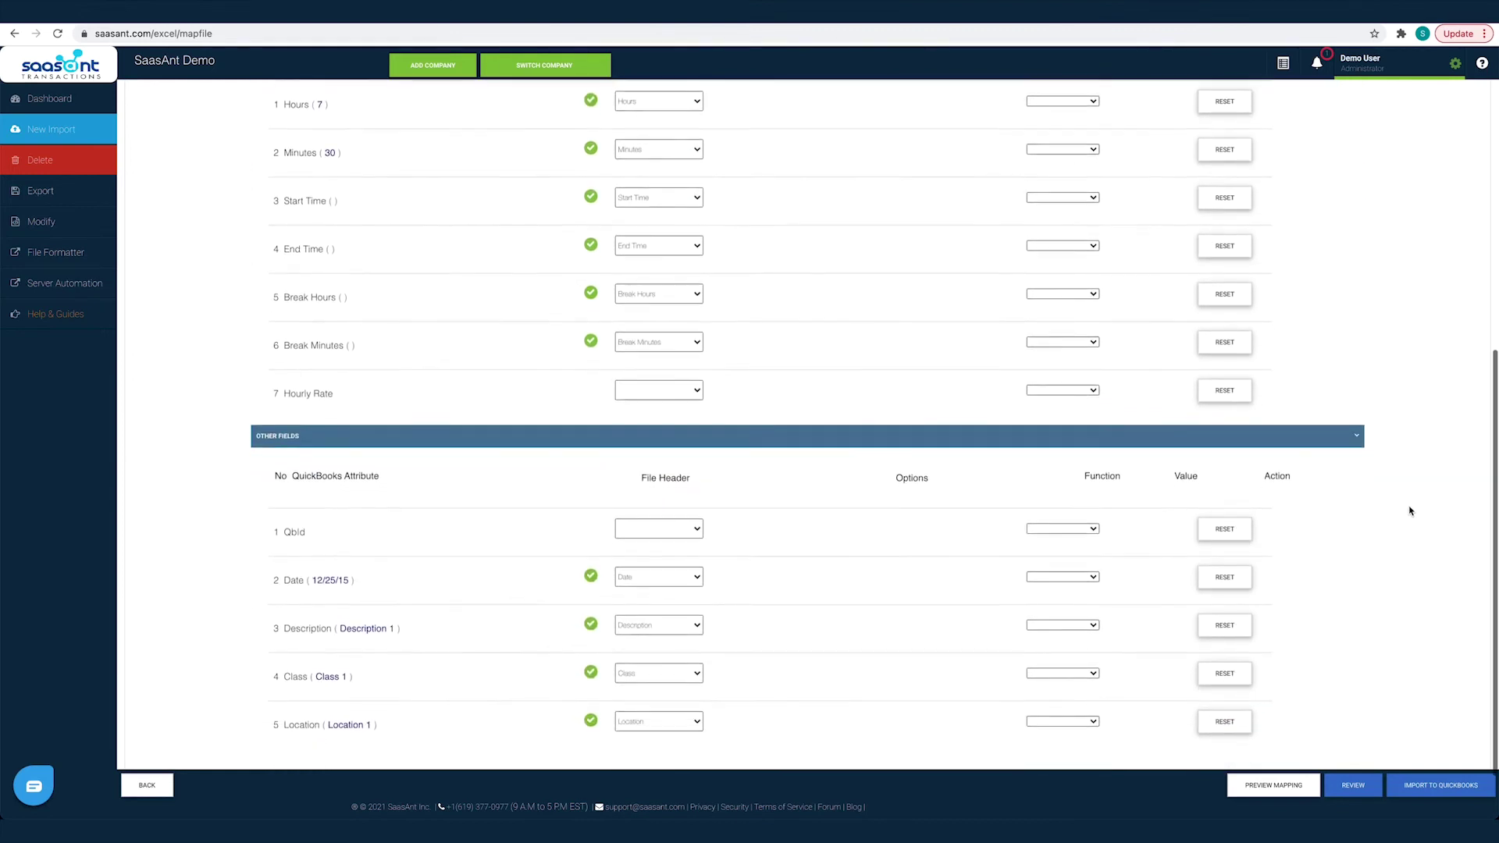
scroll(1411, 511, down, 1)
scroll(1410, 512, down, 1)
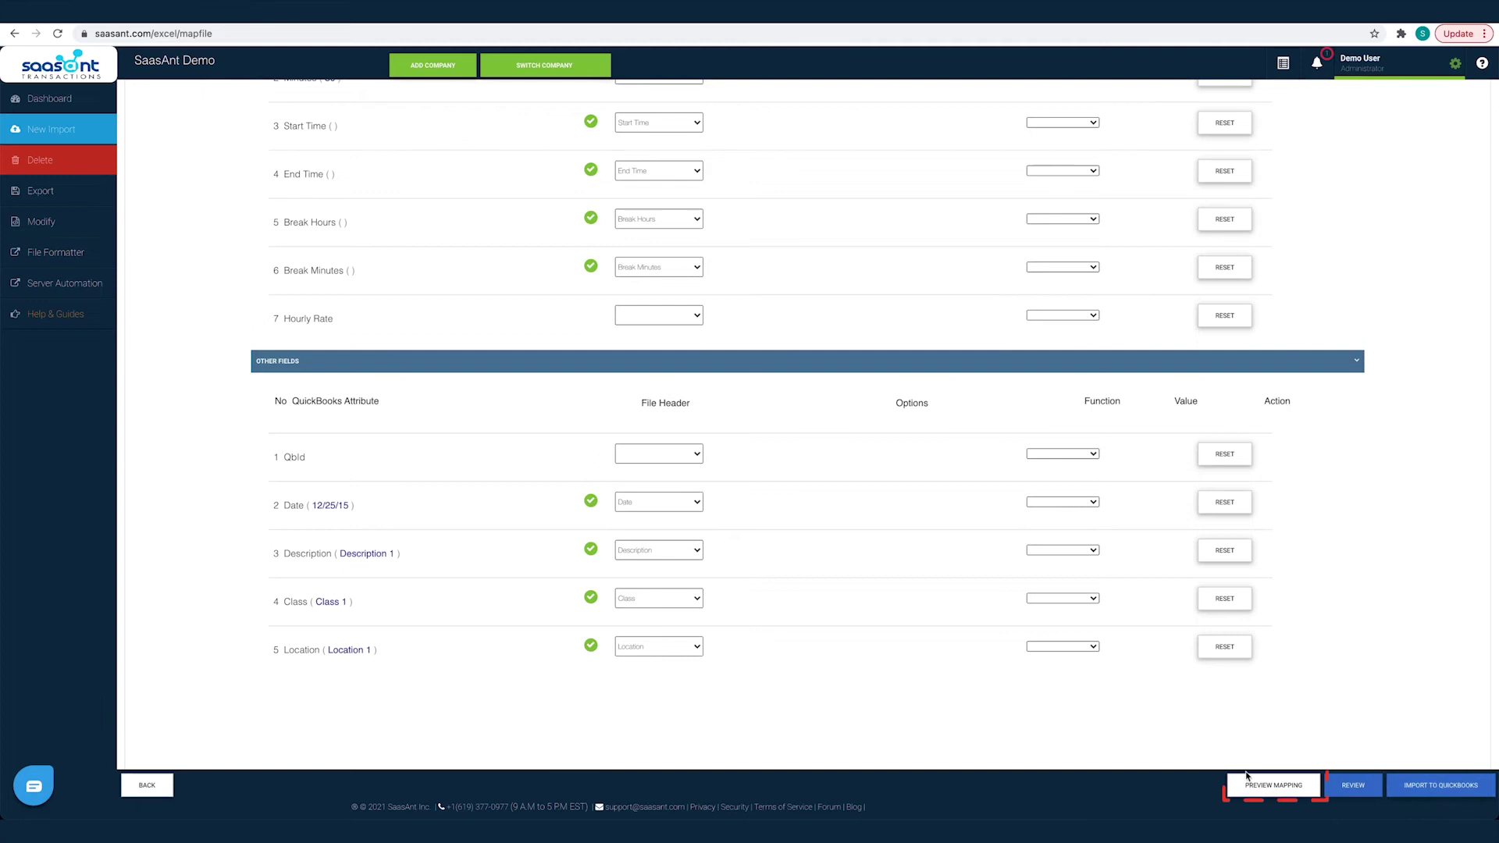
click(1284, 786)
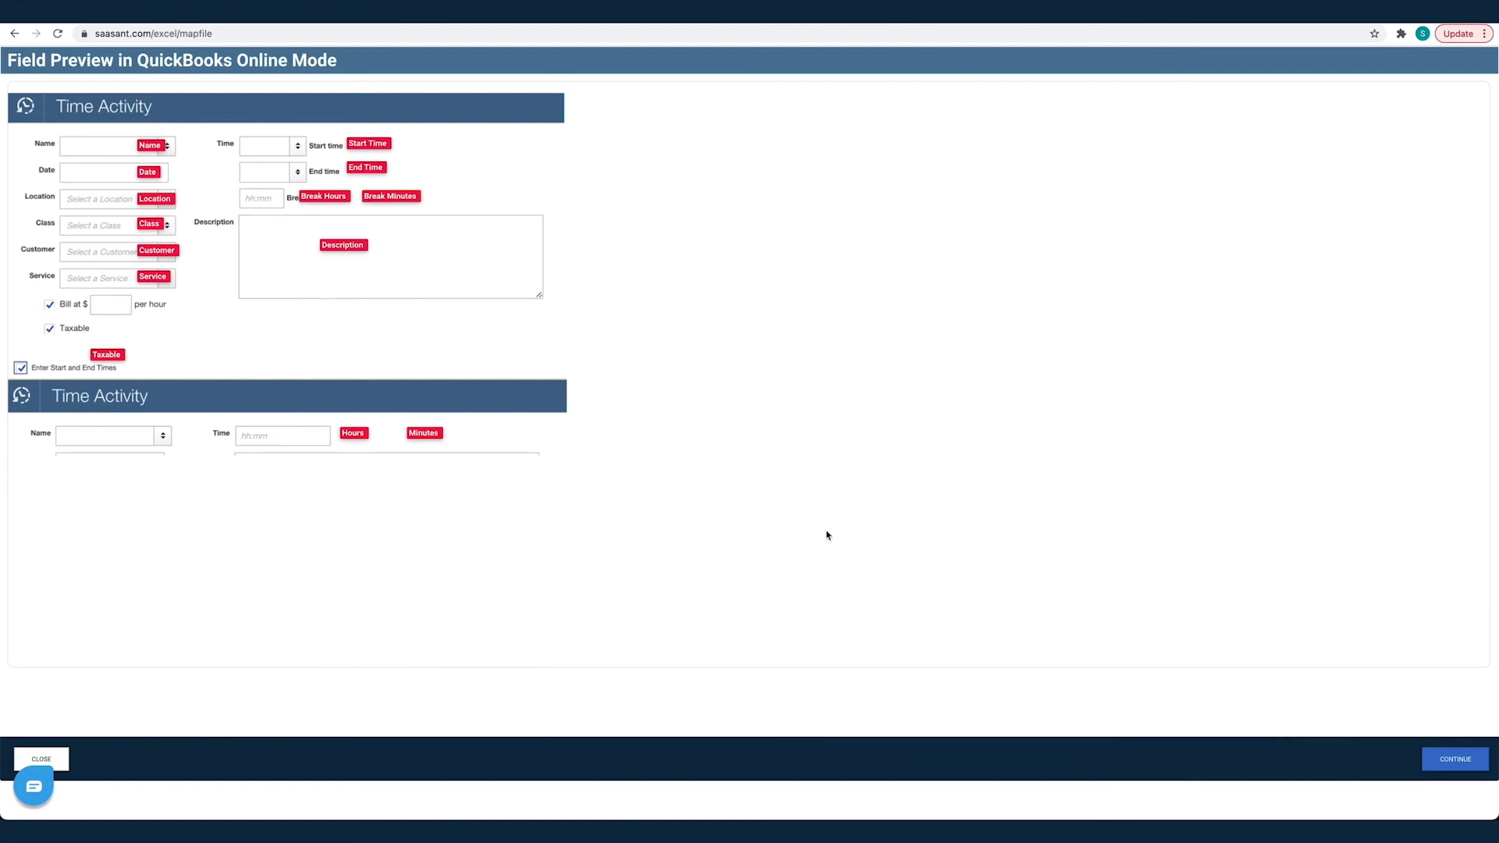
click(1459, 761)
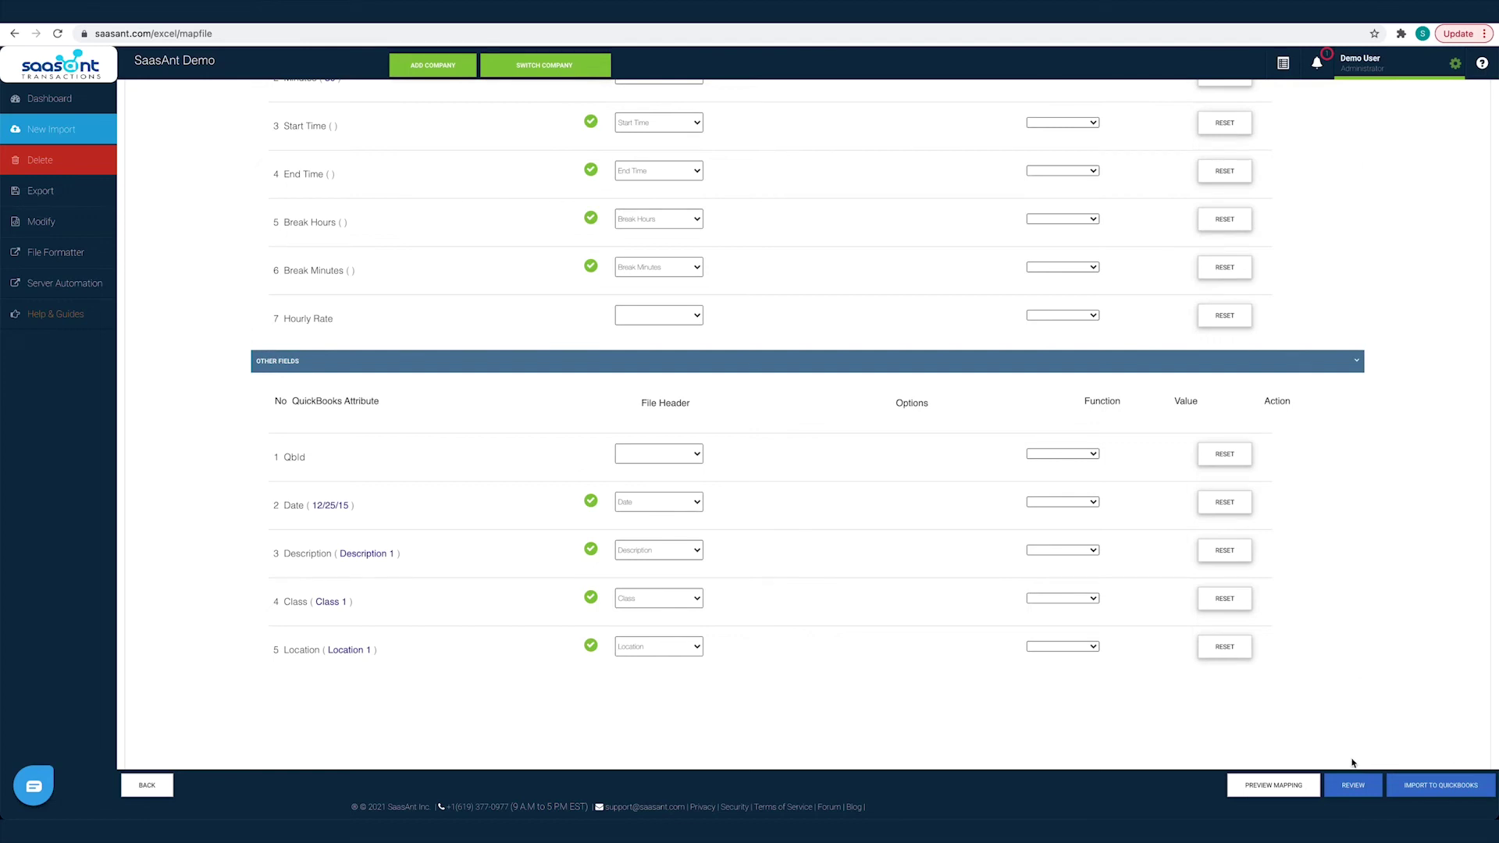
Review the three time activity rows and upload them to QuickBooks Online.
click(1356, 789)
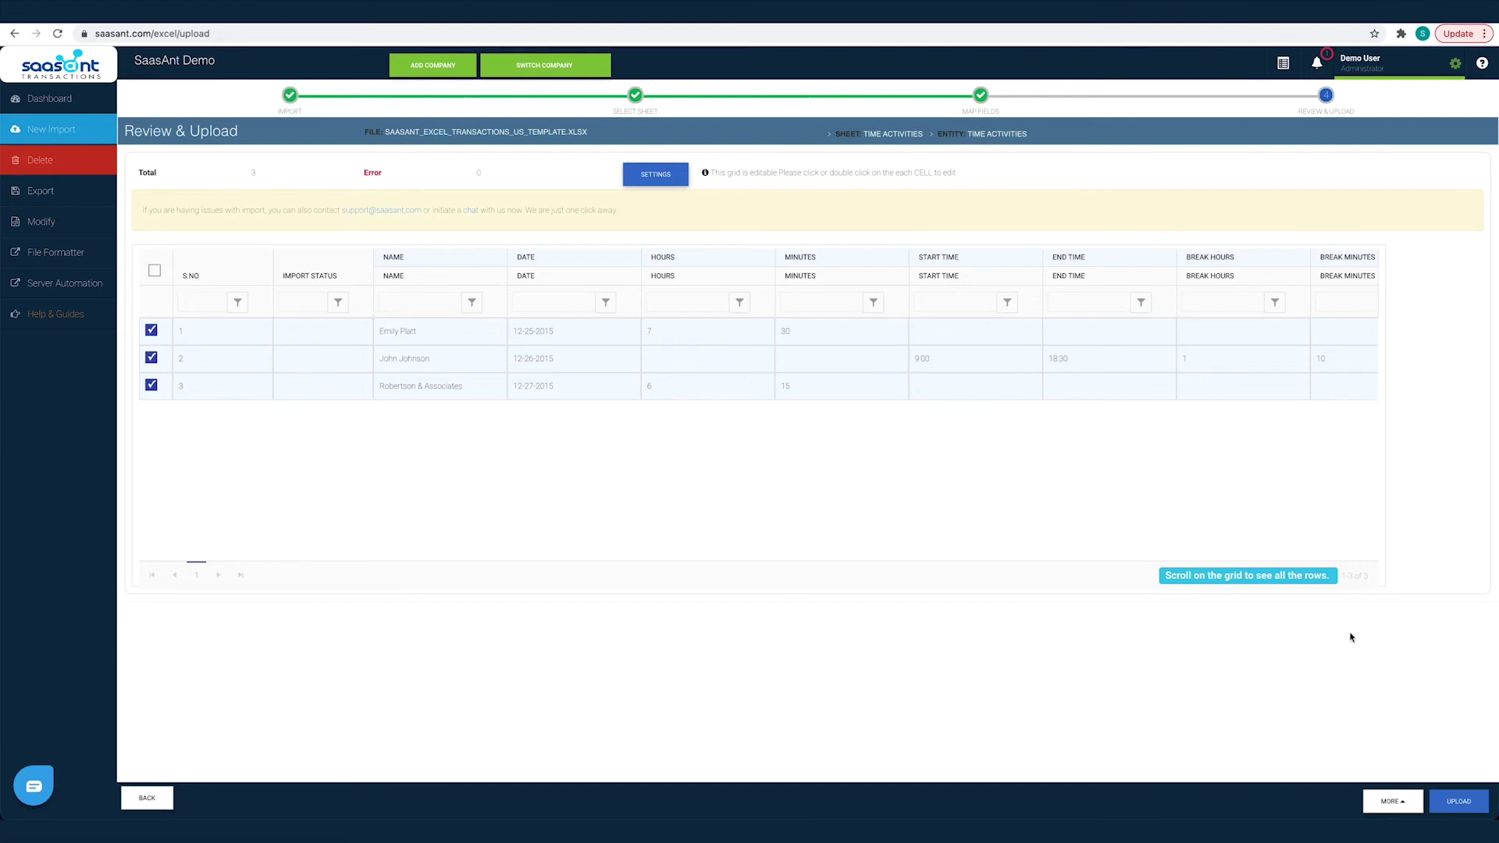
click(1450, 800)
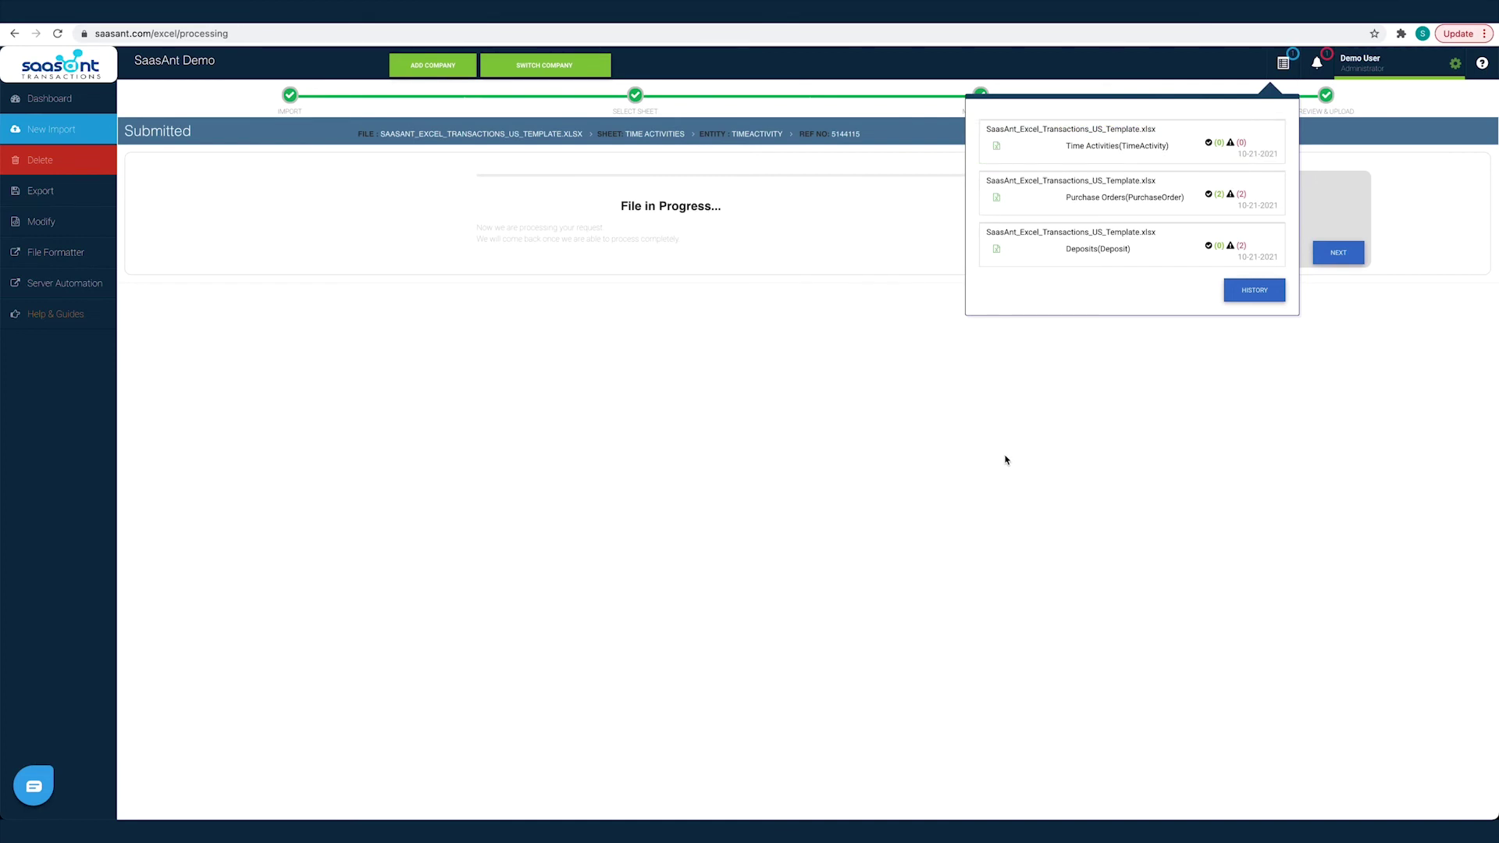
Open the Time Activities import results and view the Success Records tab.
click(1283, 63)
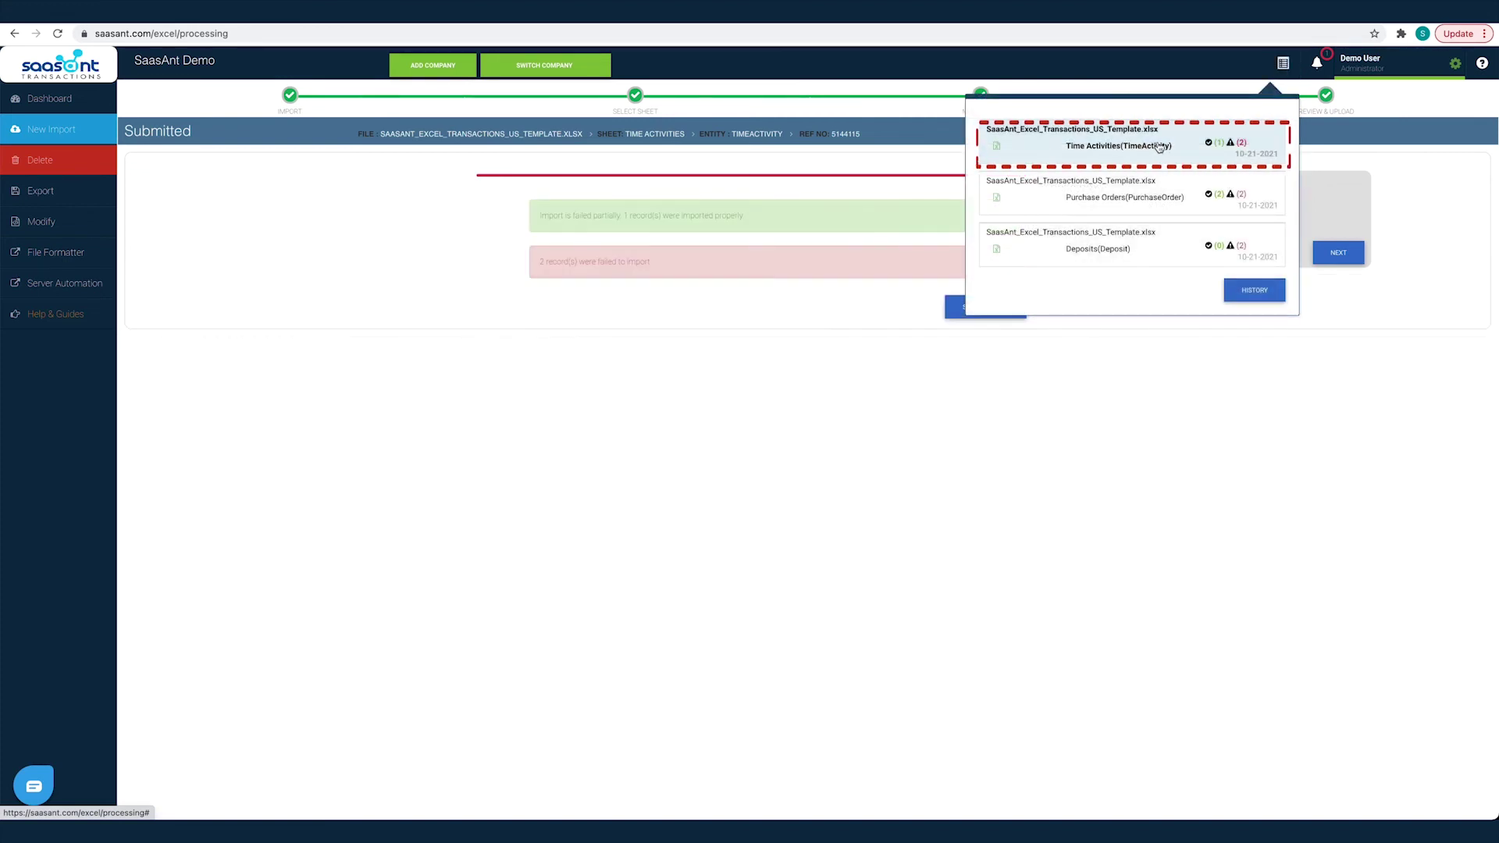
click(1158, 146)
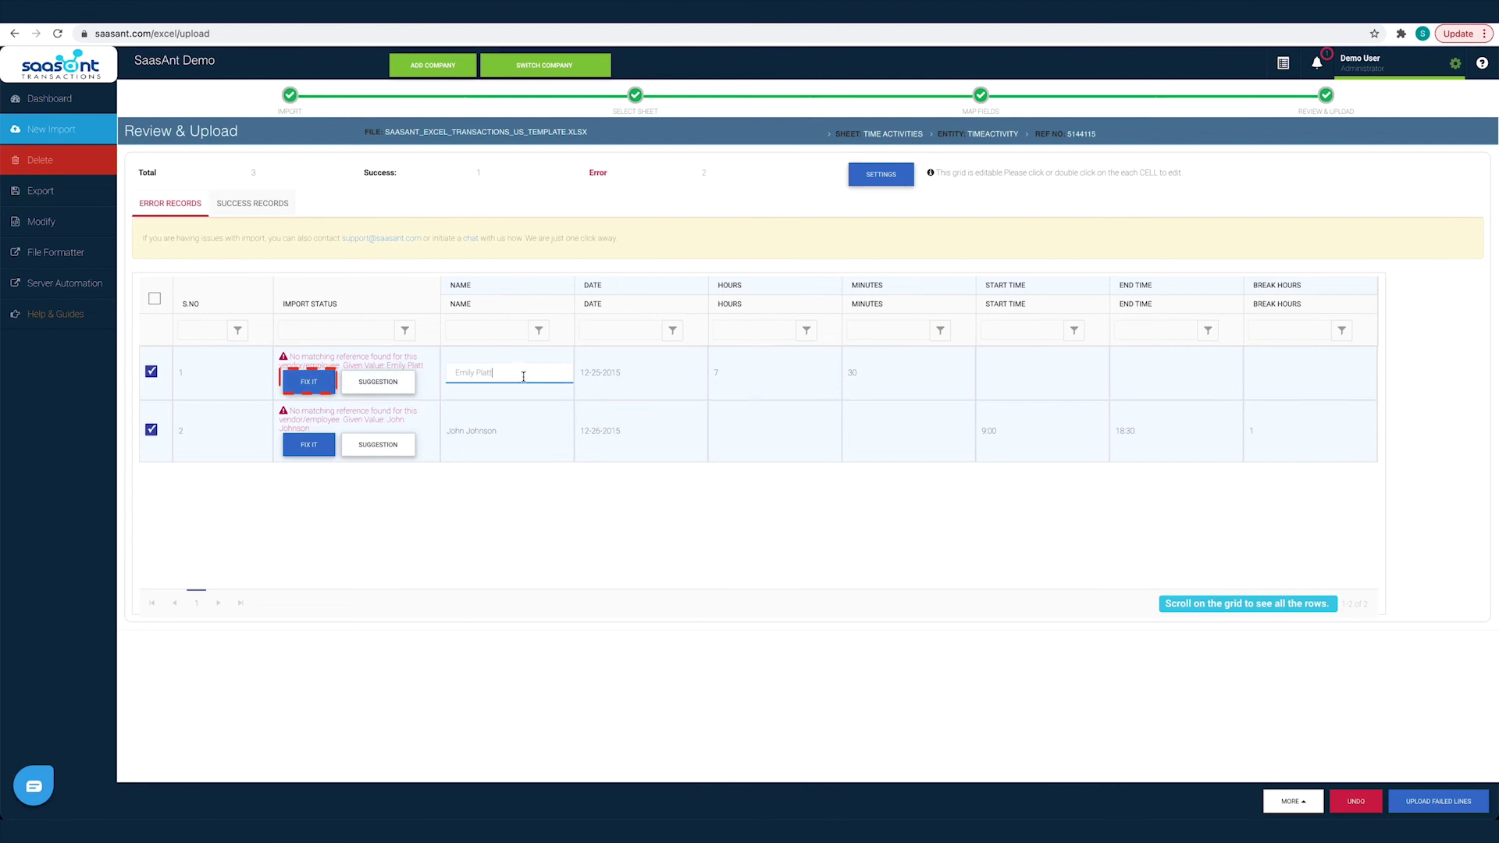
click(694, 549)
click(247, 212)
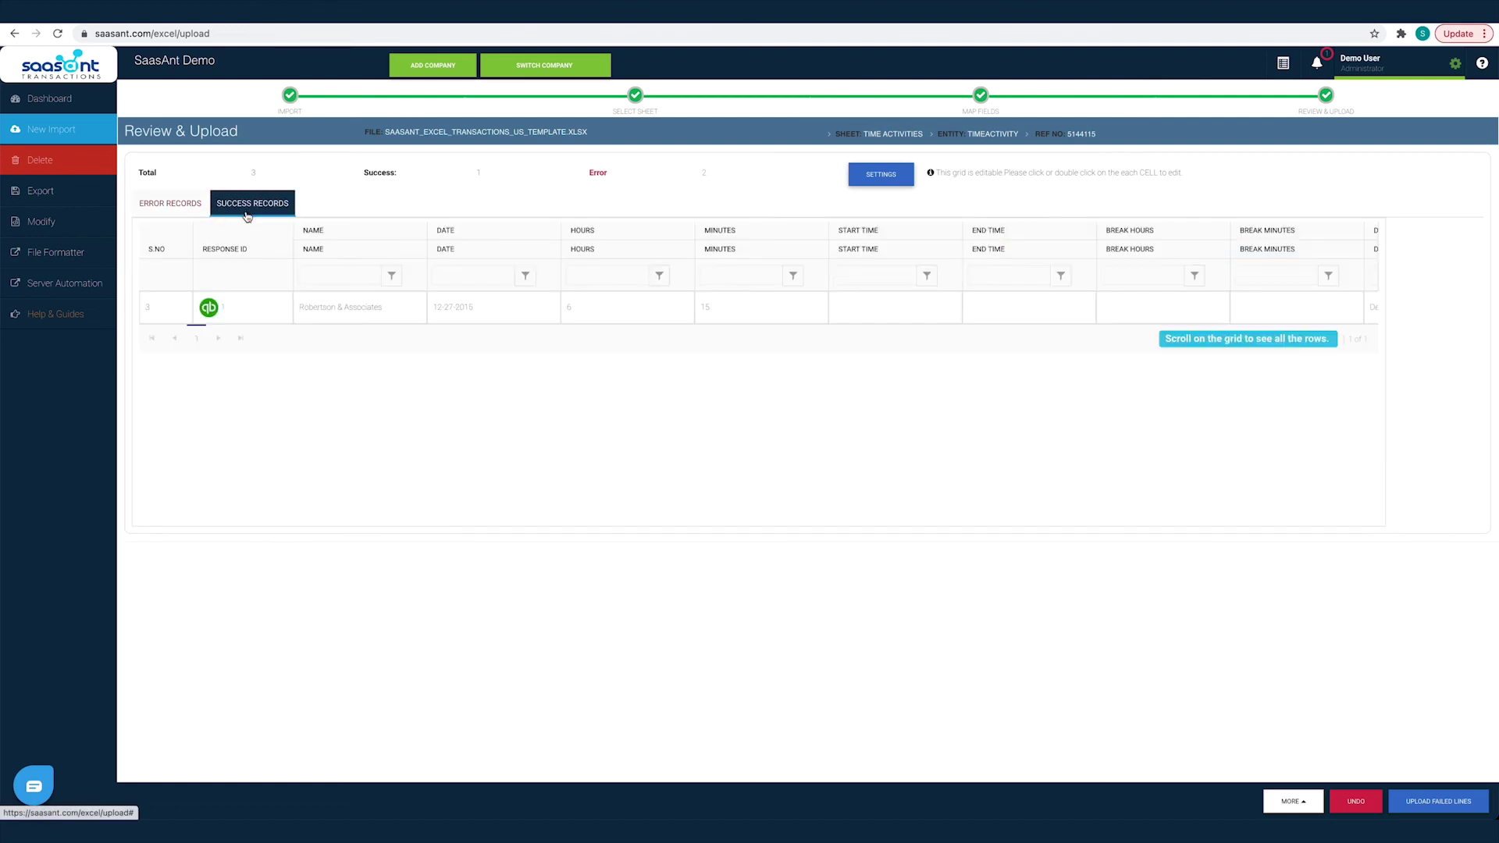
click(205, 309)
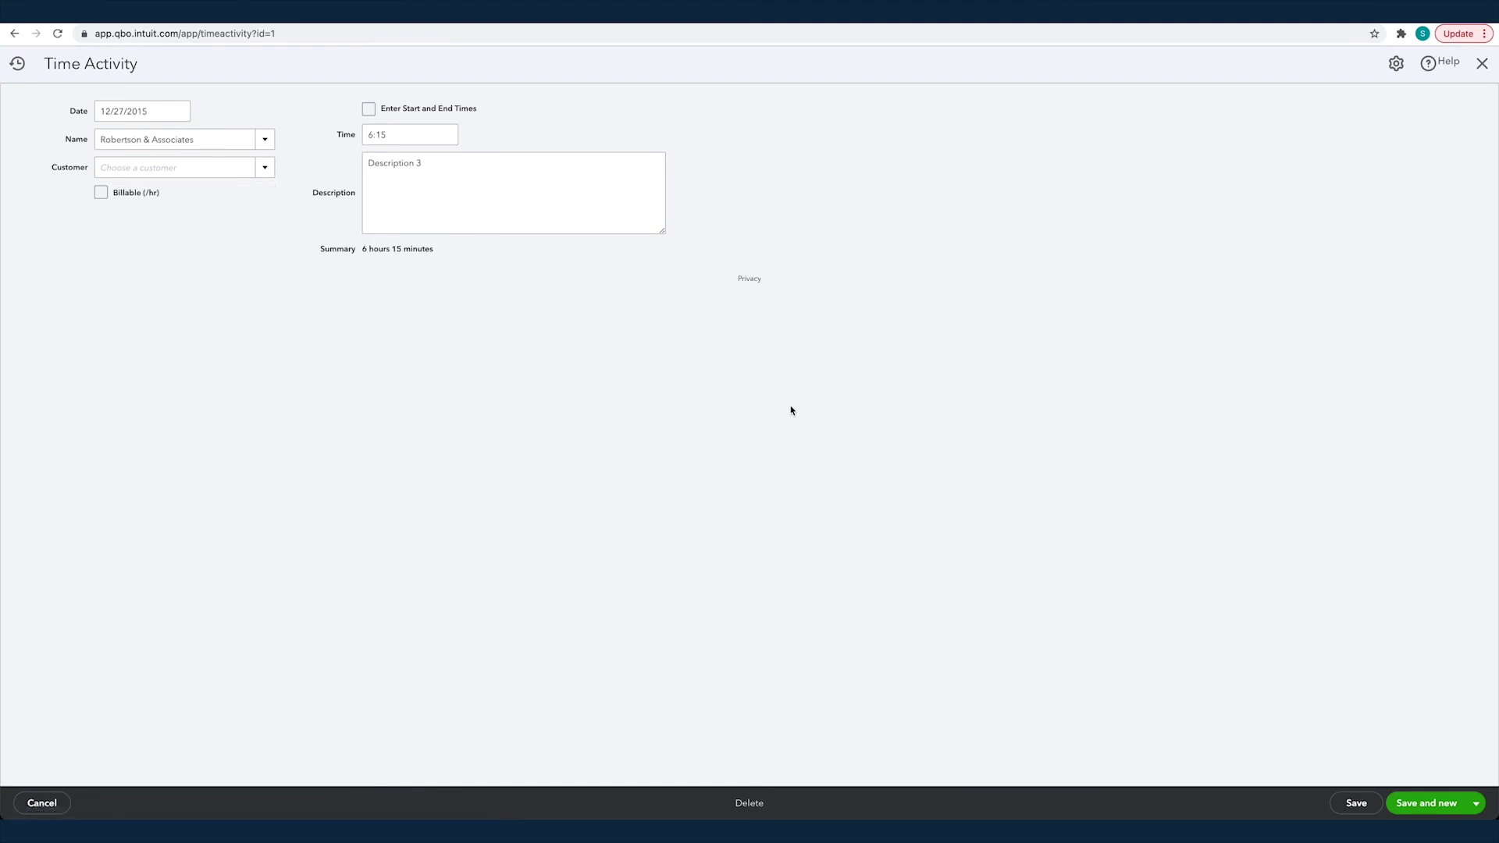
click(1478, 67)
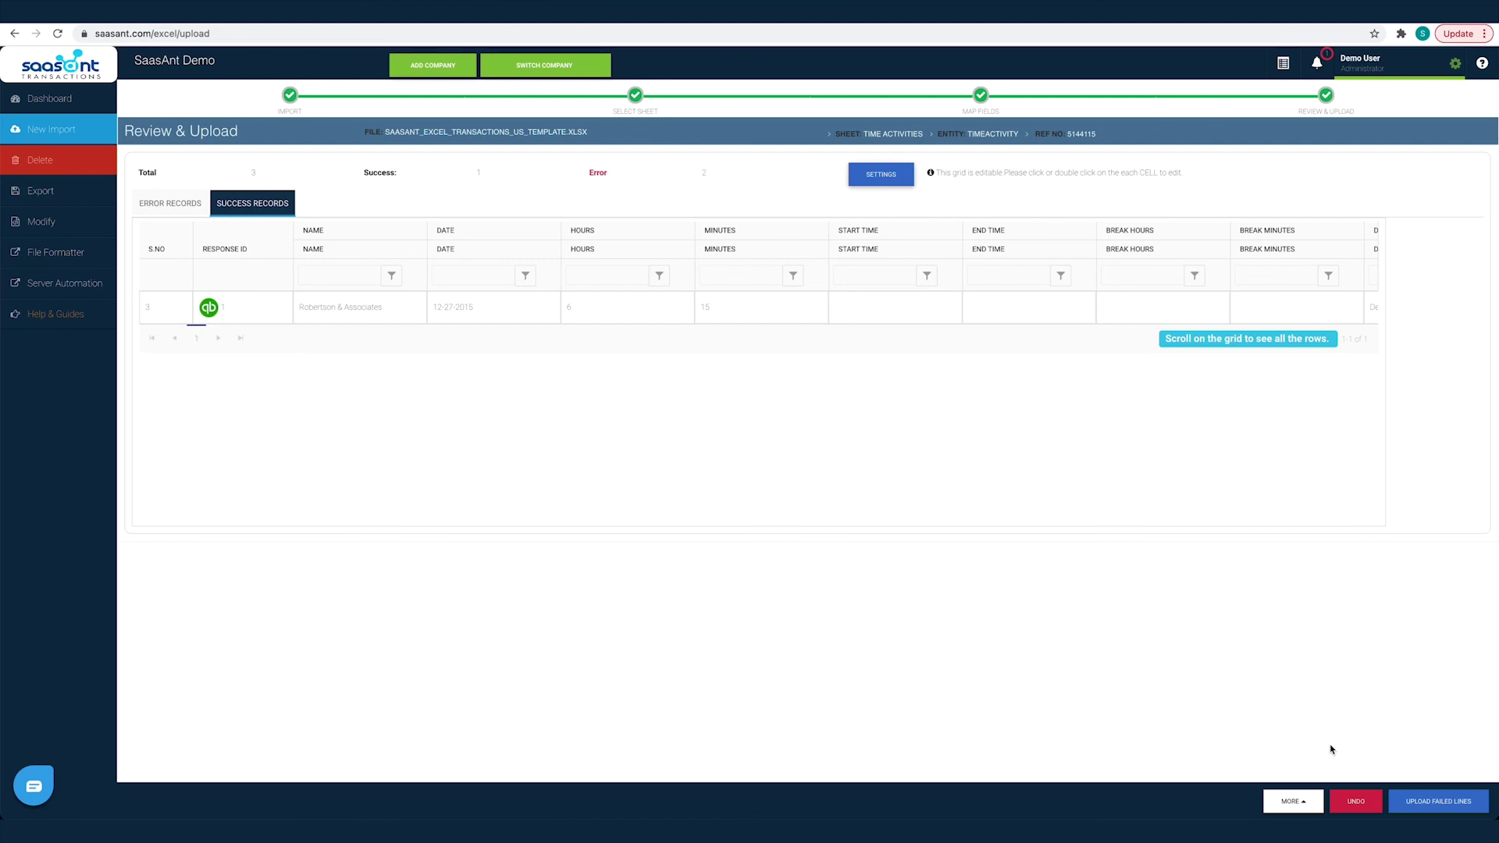
Undo the import, selecting all records and confirming deletion of the Robertson & Associates entry.
click(1356, 801)
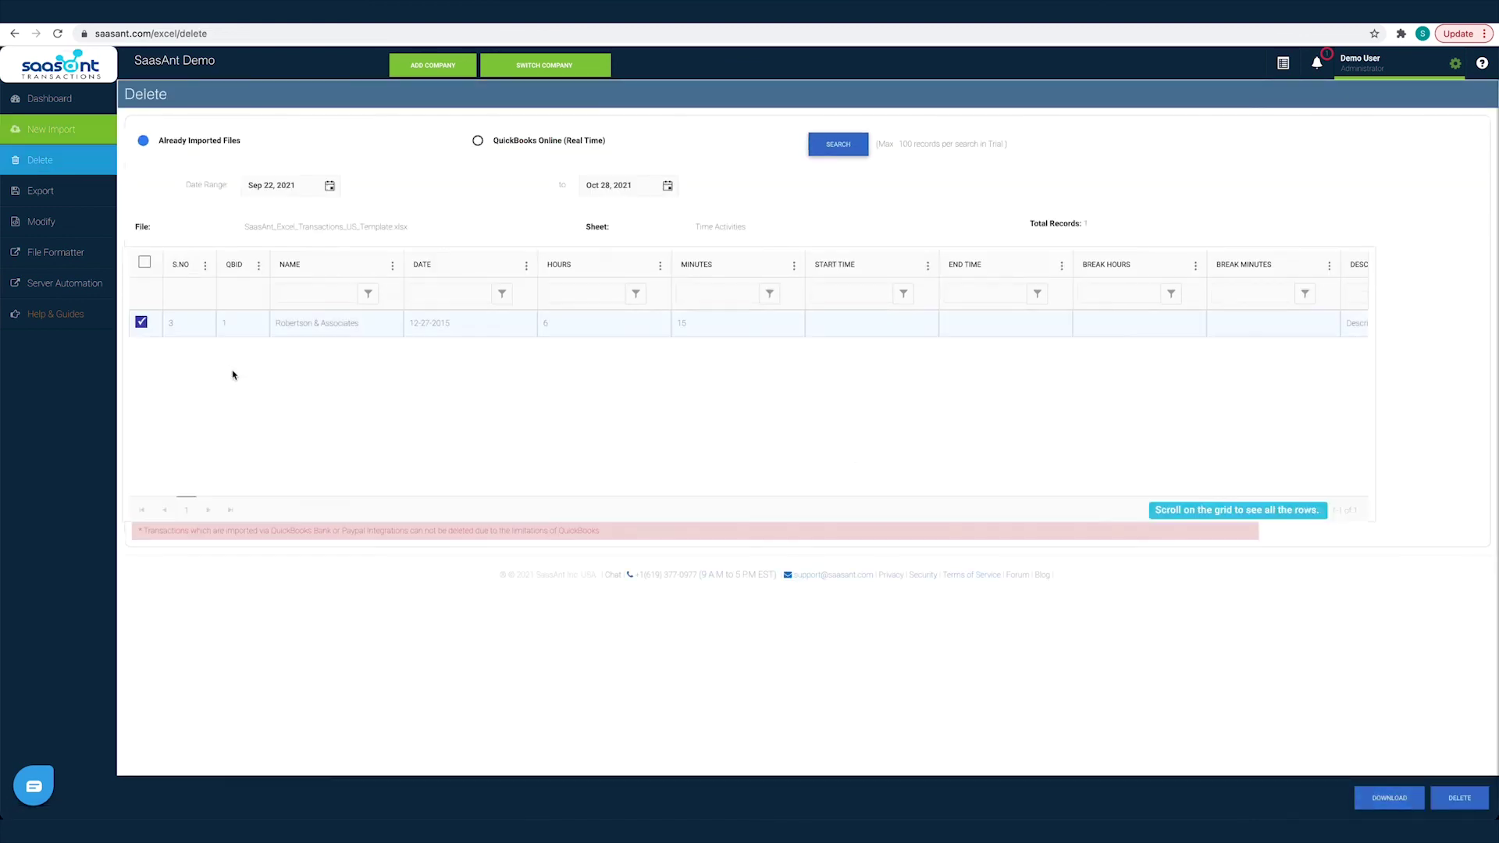
click(145, 262)
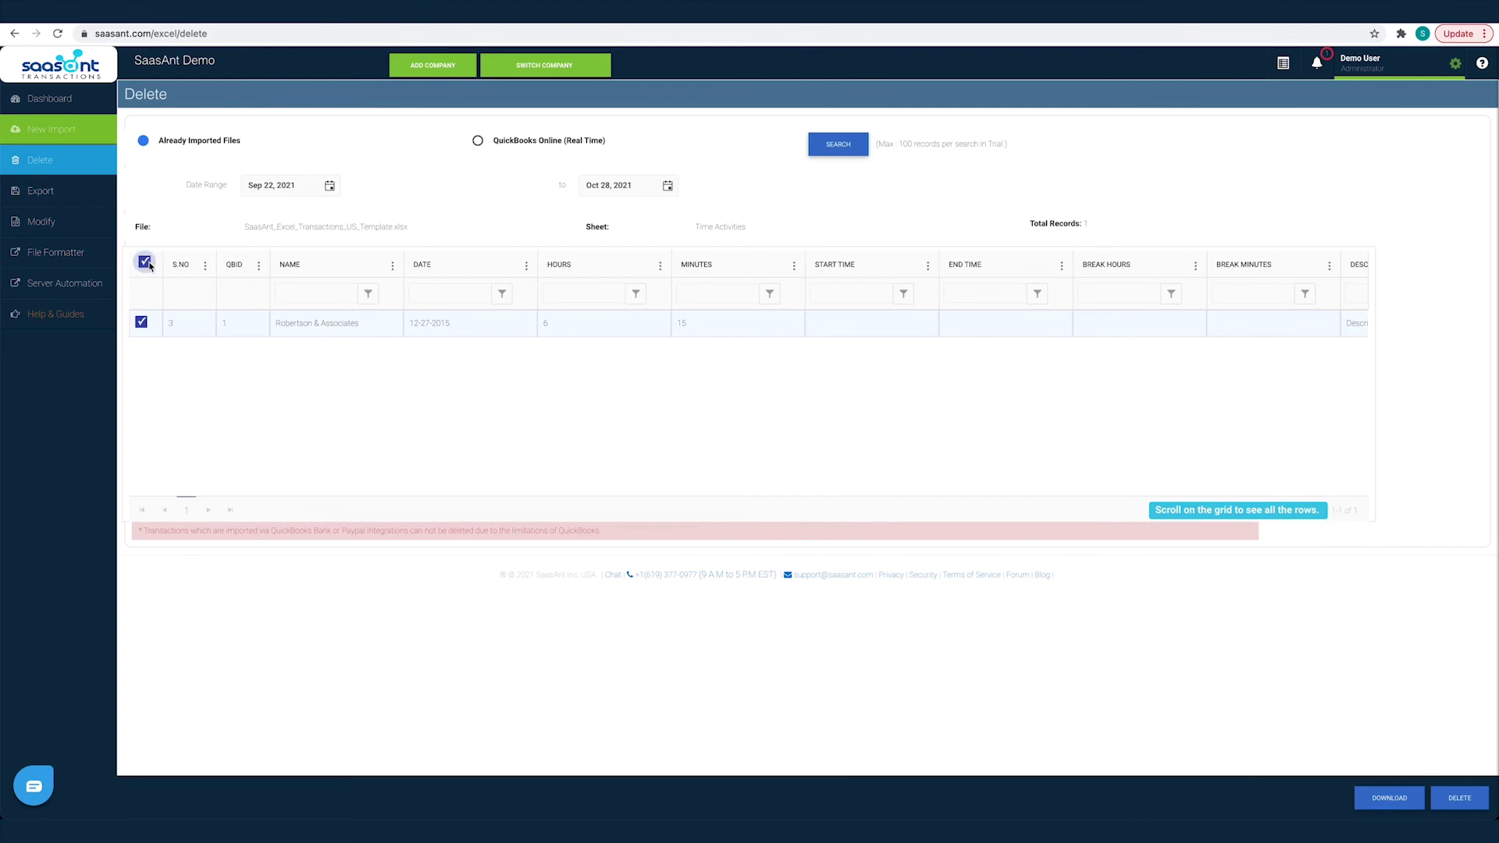
click(1477, 799)
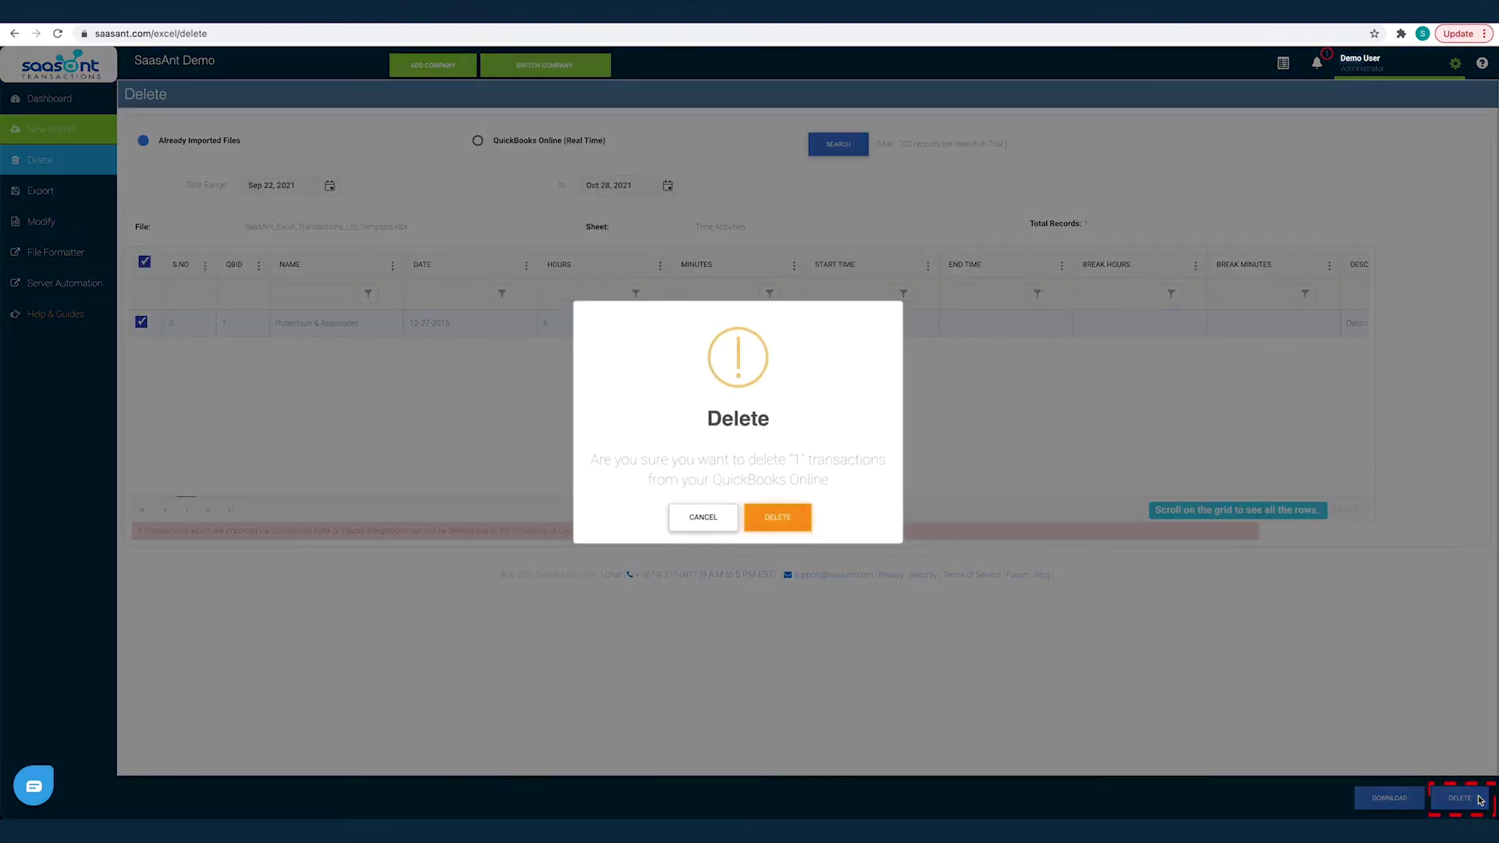
click(785, 515)
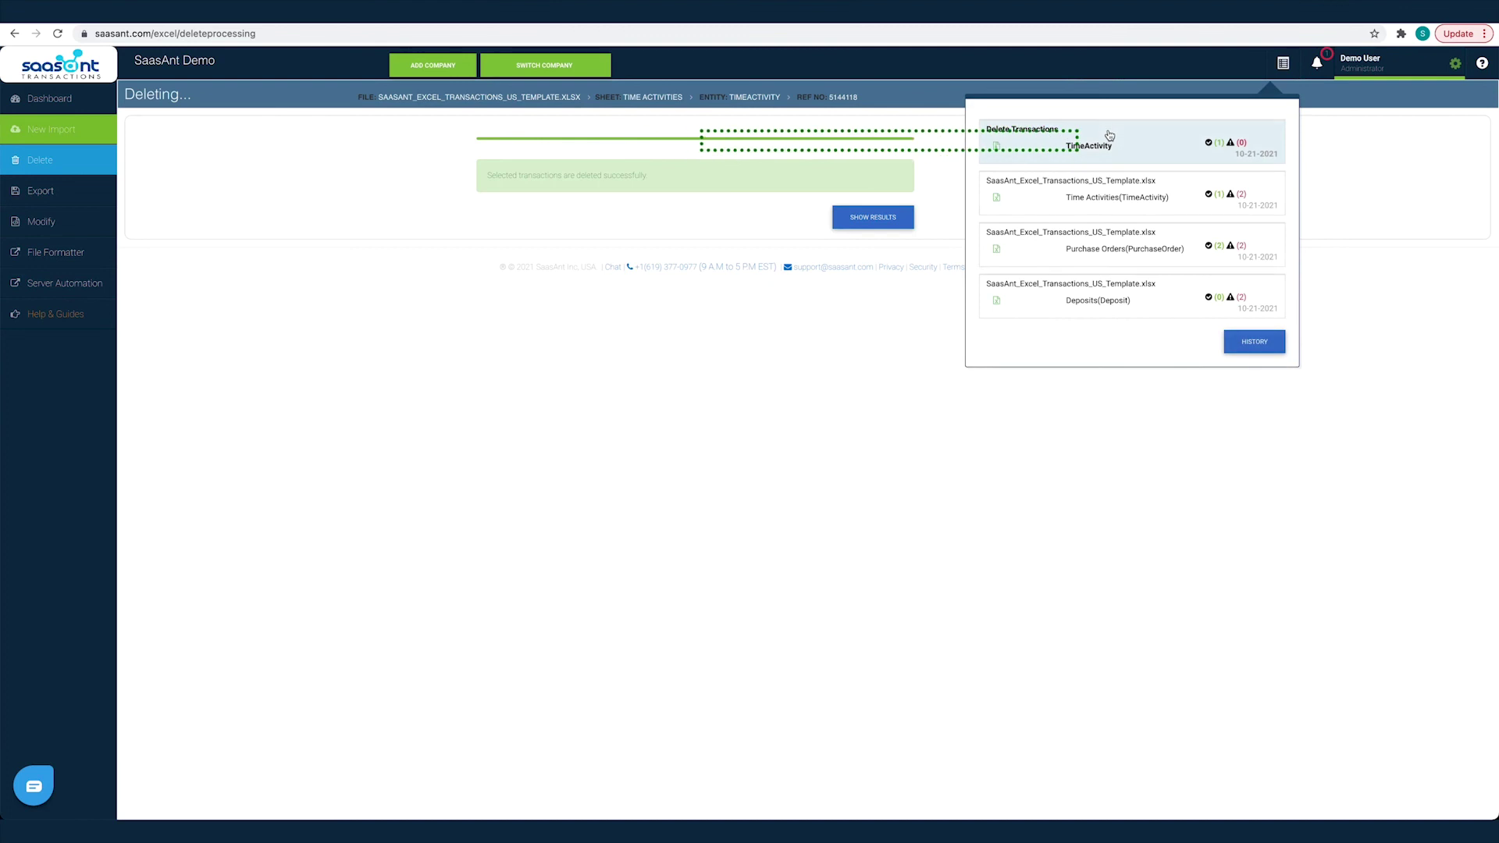